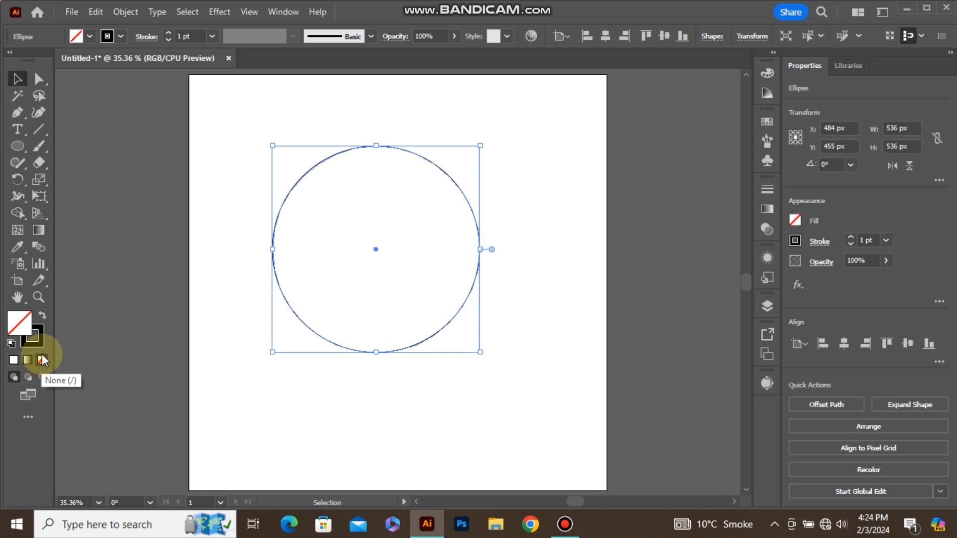
Step: Center the circle horizontally and vertically on the artboard
{"action": "left_click", "coordinate": [43, 342]}
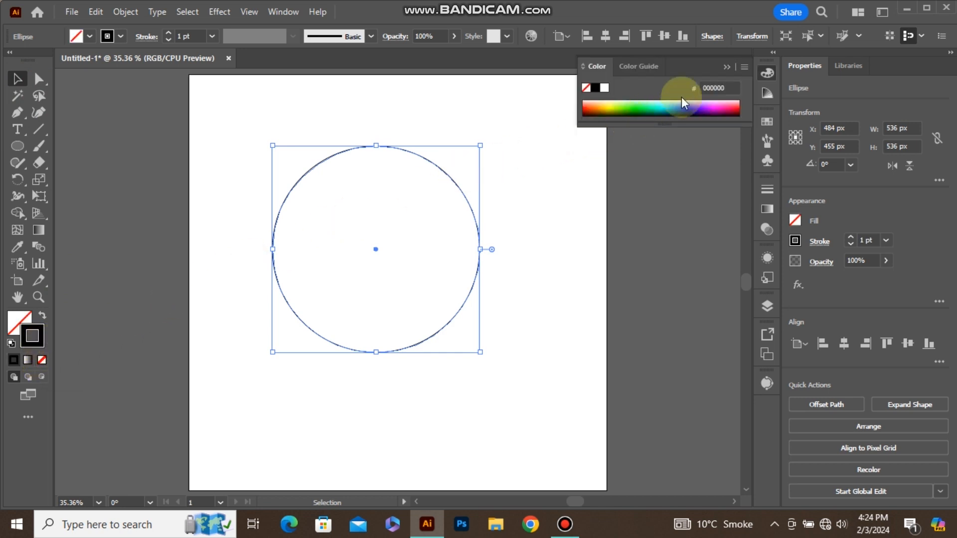
{"action": "left_click", "coordinate": [725, 66]}
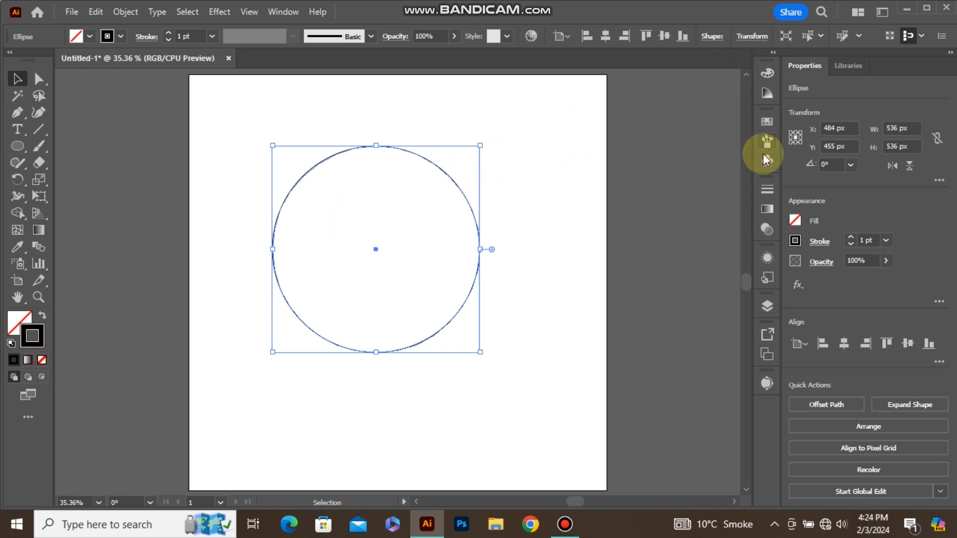
{"action": "left_click", "coordinate": [845, 343]}
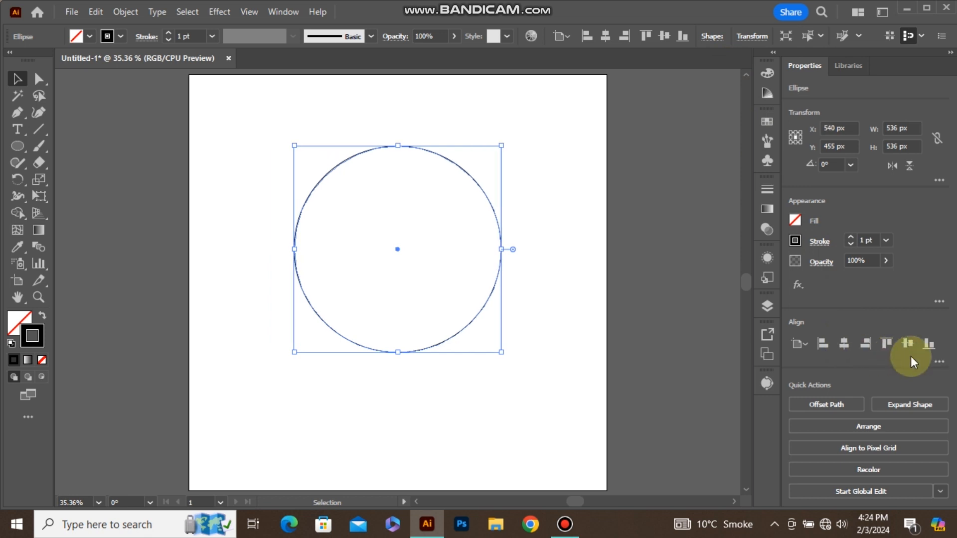
{"action": "left_click", "coordinate": [907, 344]}
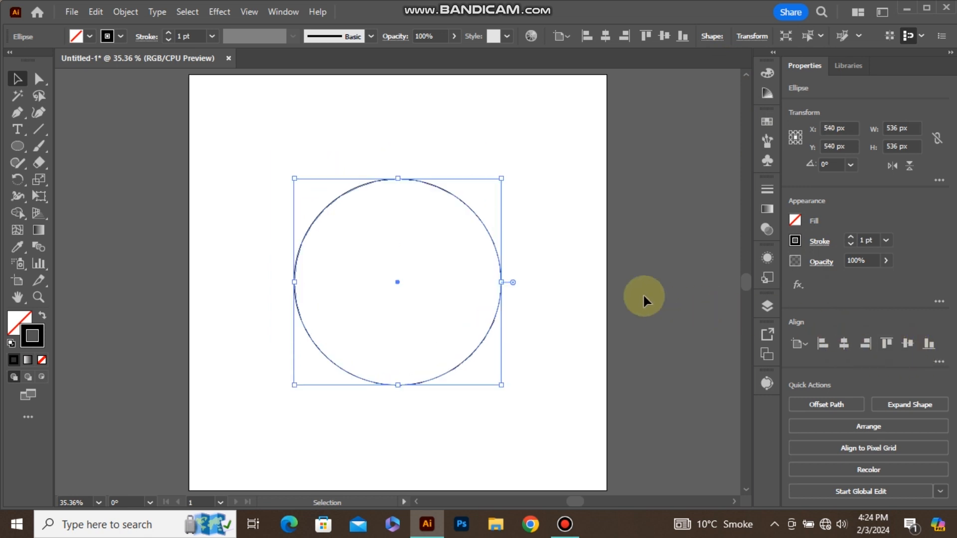
{"action": "left_click", "coordinate": [564, 253]}
{"action": "left_click_drag", "start_coordinate": [420, 200], "coordinate": [291, 136]}
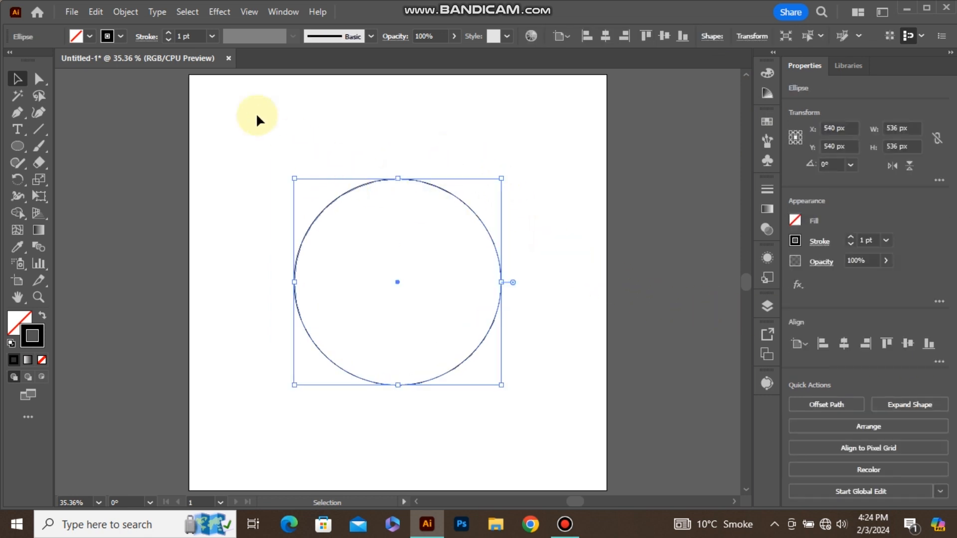
Step: Offset the circle's path by -60 px to create a smaller concentric circle
{"action": "left_click", "coordinate": [133, 14]}
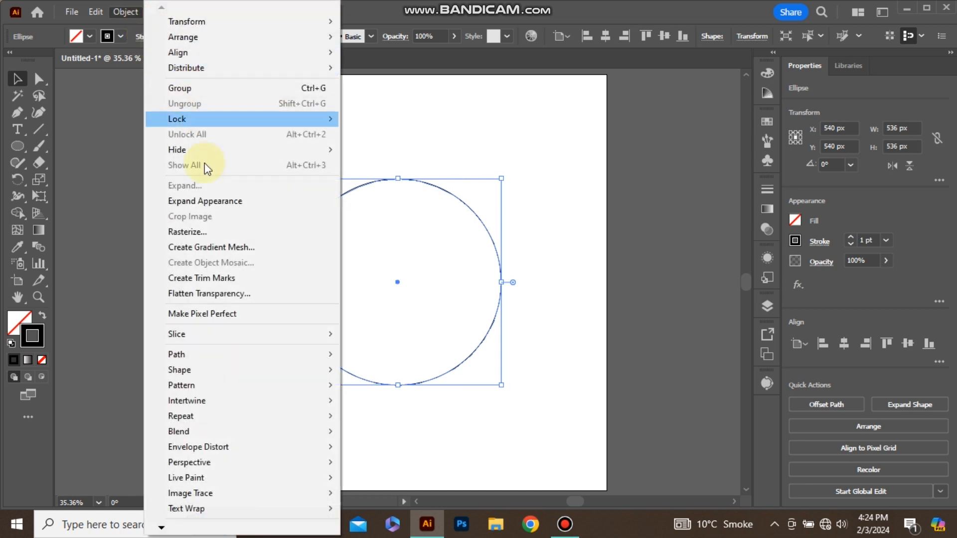
{"action": "mouse_move", "coordinate": [278, 356]}
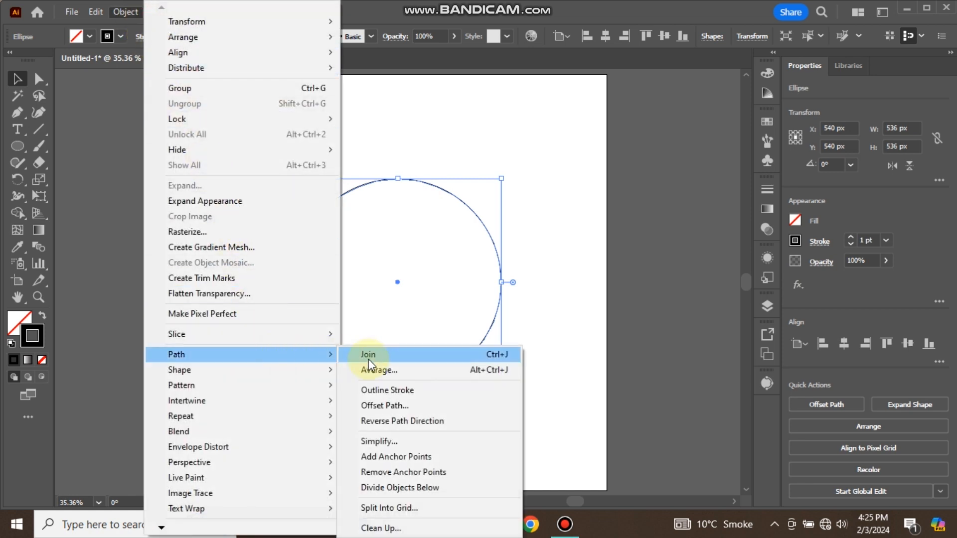
{"action": "left_click", "coordinate": [418, 403]}
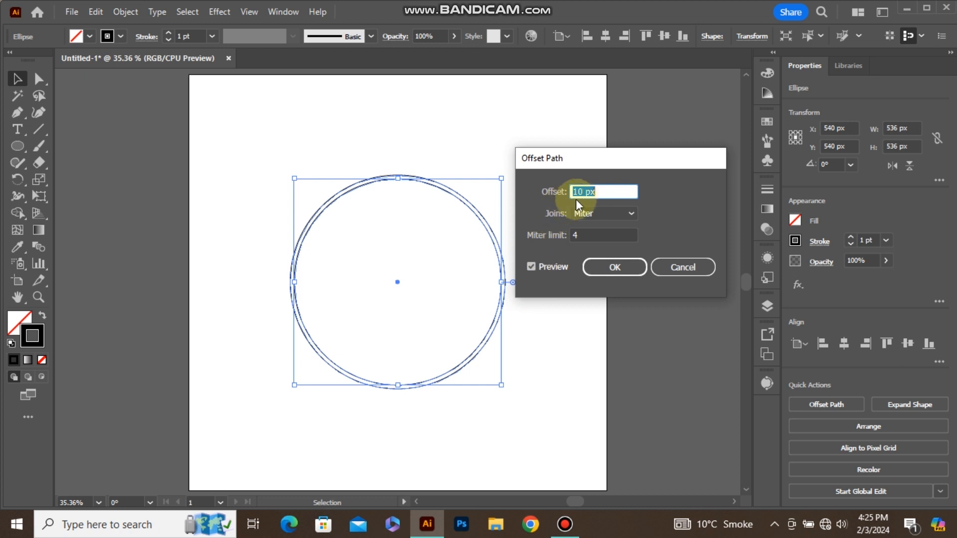
{"action": "left_click_drag", "start_coordinate": [584, 192], "coordinate": [569, 193]}
{"action": "type", "text": "-"}
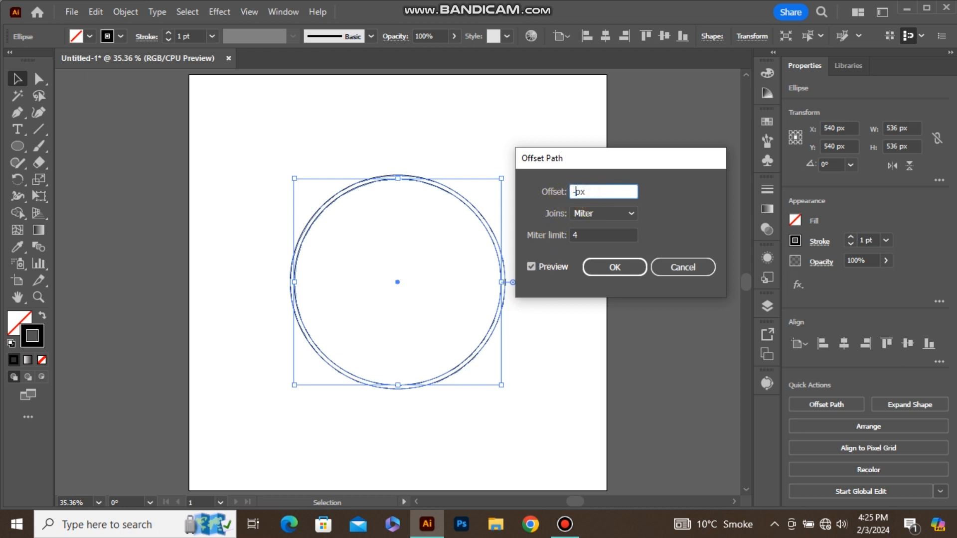
{"action": "type", "text": "60"}
{"action": "left_click", "coordinate": [609, 264]}
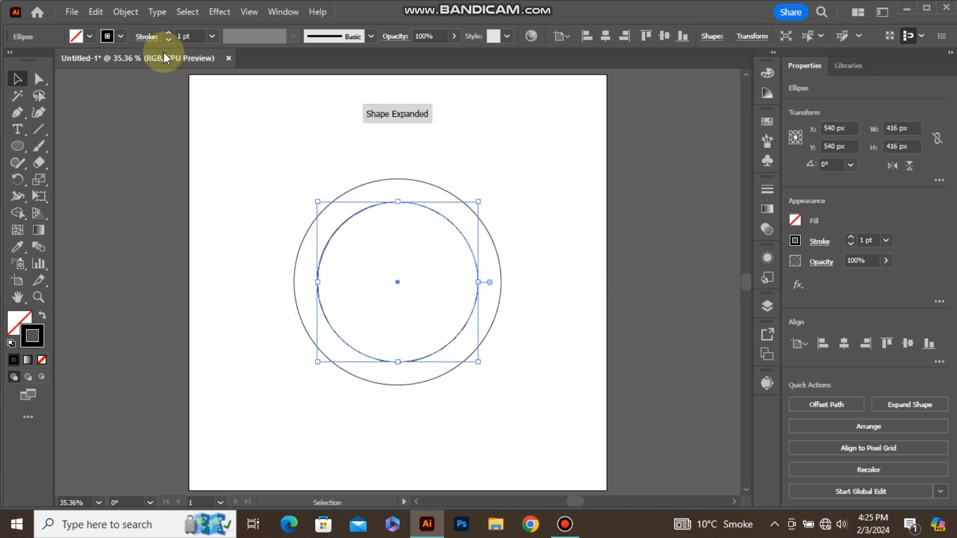
Step: Offset the inner circle's path by -50 px to create a third concentric circle, and clear the selection
{"action": "left_click", "coordinate": [125, 13]}
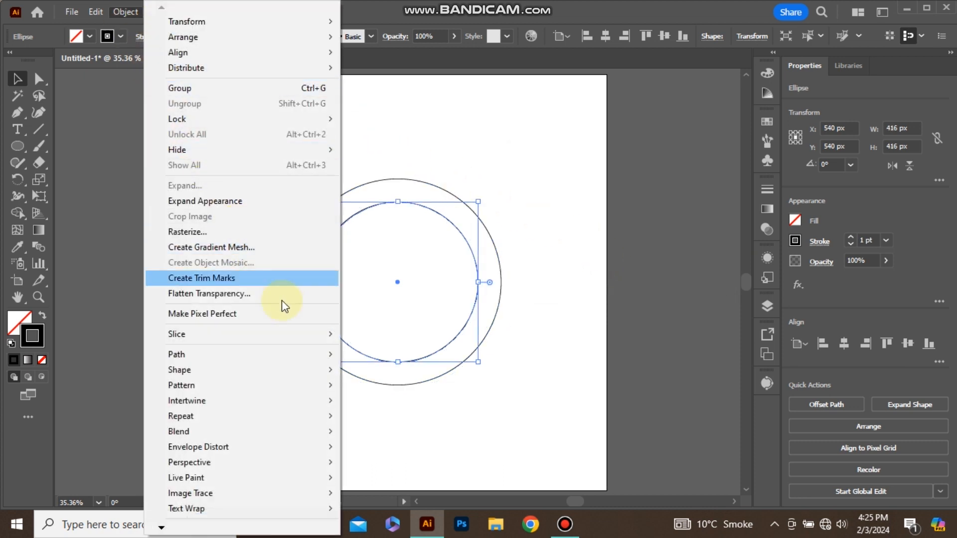
{"action": "mouse_move", "coordinate": [314, 355]}
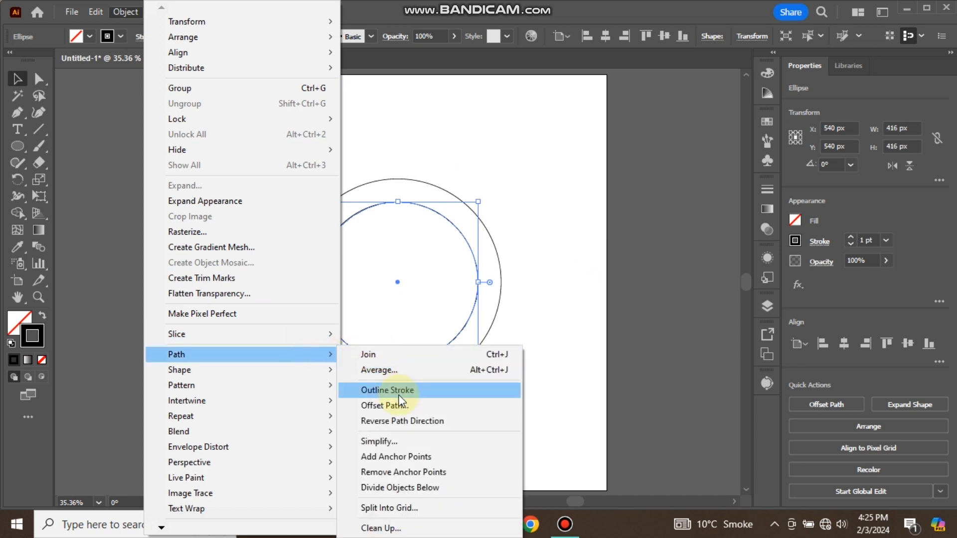
{"action": "left_click", "coordinate": [406, 409]}
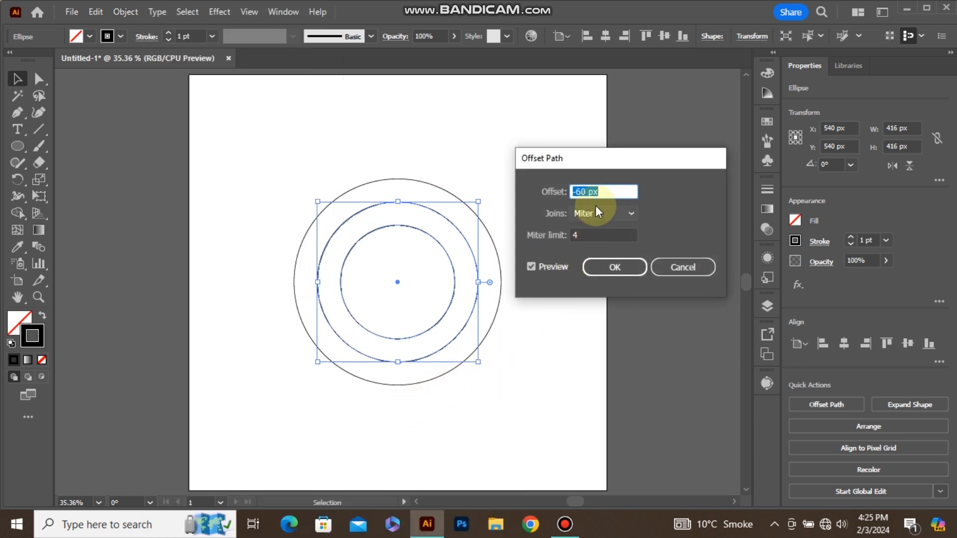
{"action": "key", "text": "Down"}
{"action": "key", "text": "Down"}
{"action": "key", "text": "Down"}
{"action": "key", "text": "Up"}
{"action": "key", "text": "Up"}
{"action": "key", "text": "Up"}
{"action": "key", "text": "Up"}
{"action": "key", "text": "Up"}
{"action": "key", "text": "Up"}
{"action": "key", "text": "Up"}
{"action": "key", "text": "Up"}
{"action": "key", "text": "Up"}
{"action": "key", "text": "Up"}
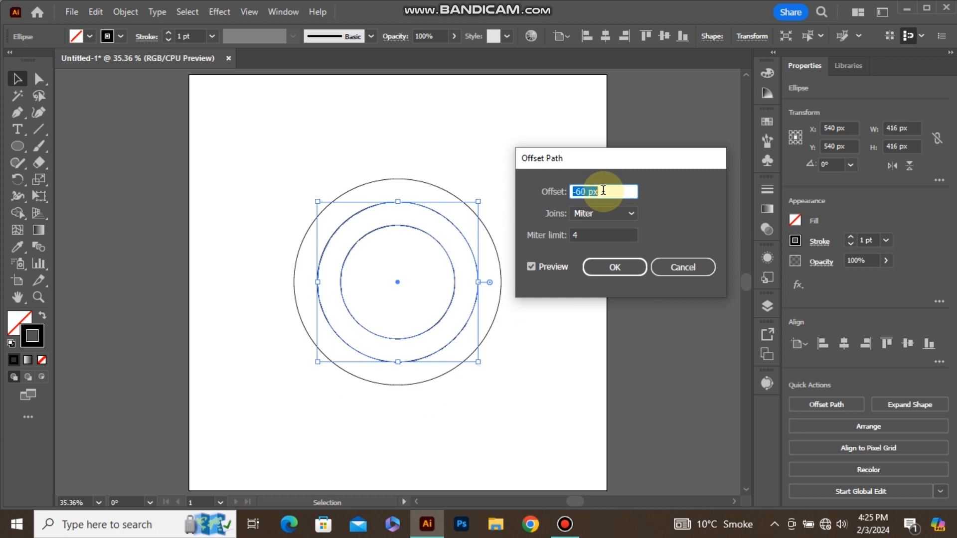
{"action": "key", "text": "Up"}
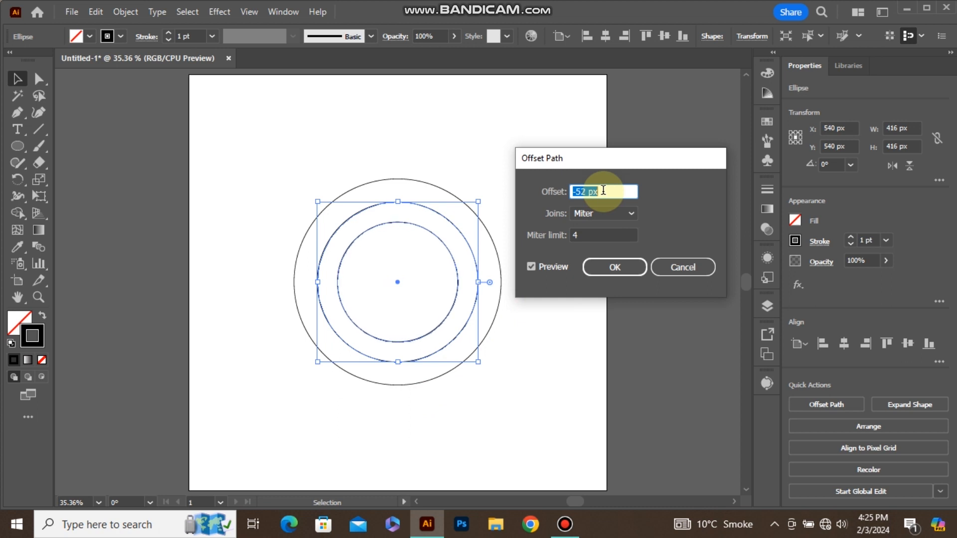
{"action": "key", "text": "Up"}
{"action": "key", "text": "Up"}
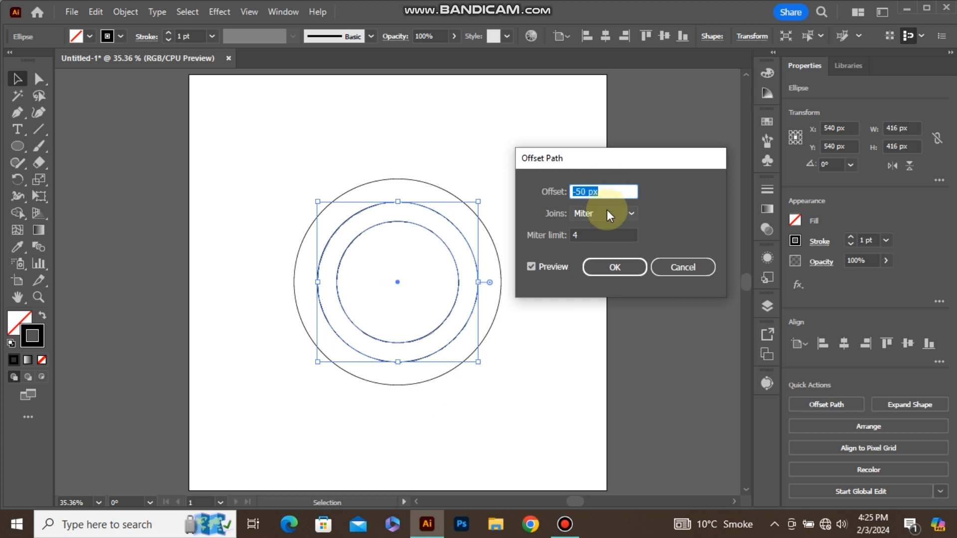
{"action": "left_click", "coordinate": [614, 270]}
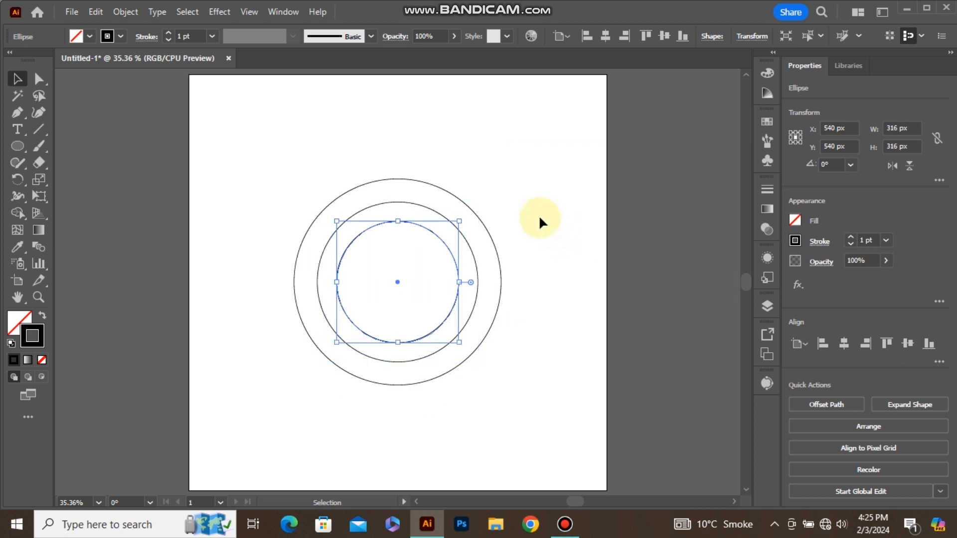
{"action": "left_click", "coordinate": [528, 210]}
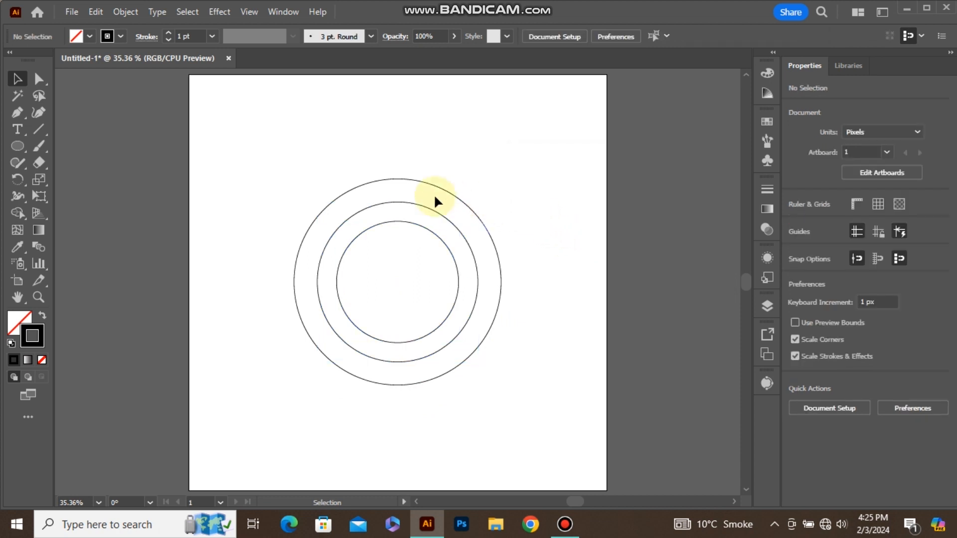
Step: Draw a vertical line about 887 px long at the middle circle's left edge and copy it to the innermost circle's left edge
{"action": "left_click", "coordinate": [39, 131]}
{"action": "left_click_drag", "start_coordinate": [317, 102], "coordinate": [352, 444]}
{"action": "left_click", "coordinate": [17, 81]}
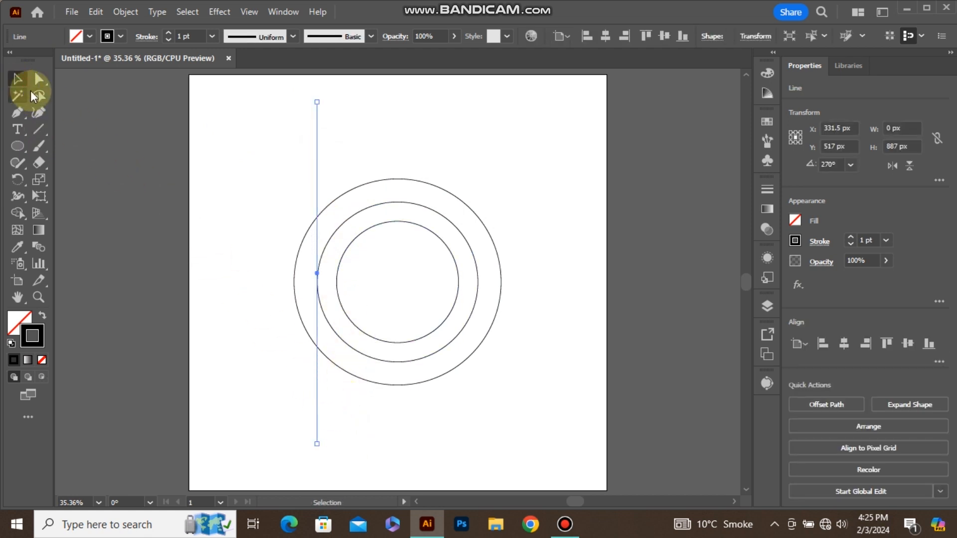
{"action": "left_click_drag", "start_coordinate": [315, 272], "coordinate": [336, 273]}
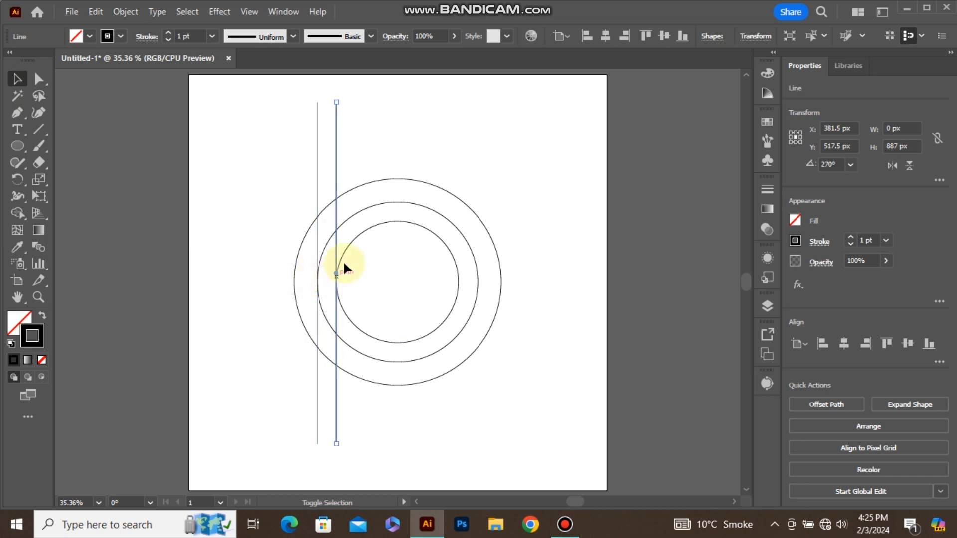
Step: Copy the pair of vertical lines to the right edges of the two inner circles, and add two more pairs in between
{"action": "left_click", "coordinate": [317, 152], "text": "shift"}
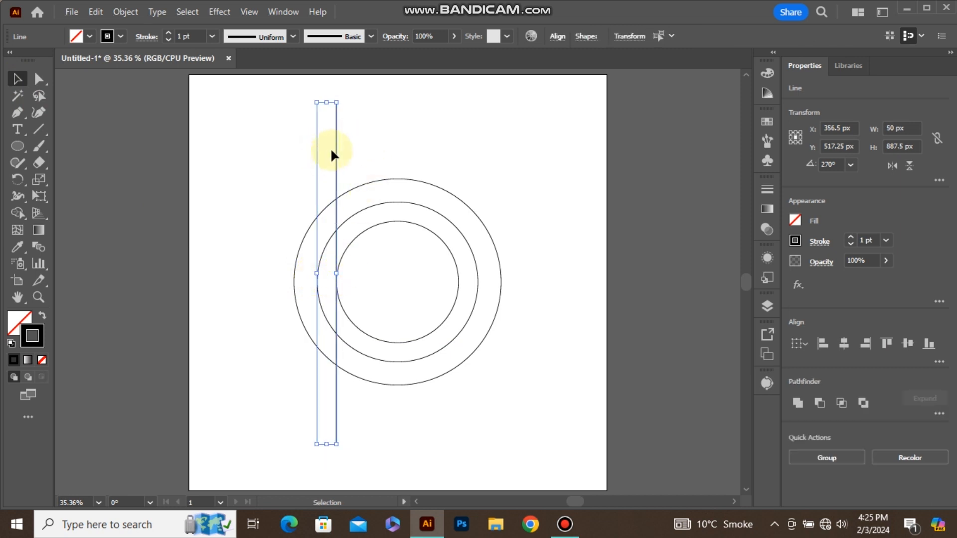
{"action": "left_click_drag", "start_coordinate": [335, 152], "coordinate": [482, 179]}
{"action": "left_click_drag", "start_coordinate": [489, 132], "coordinate": [414, 161]}
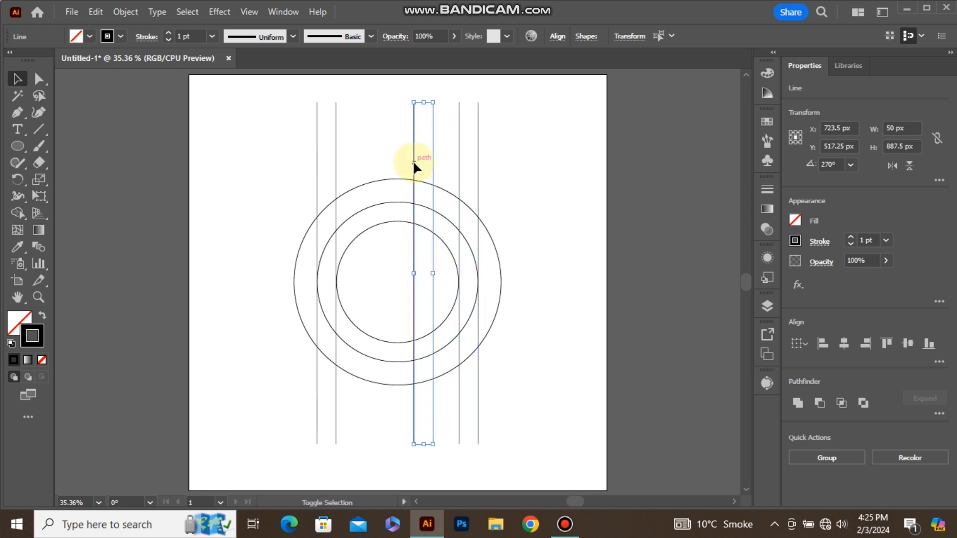
{"action": "key", "text": "ctrl+d"}
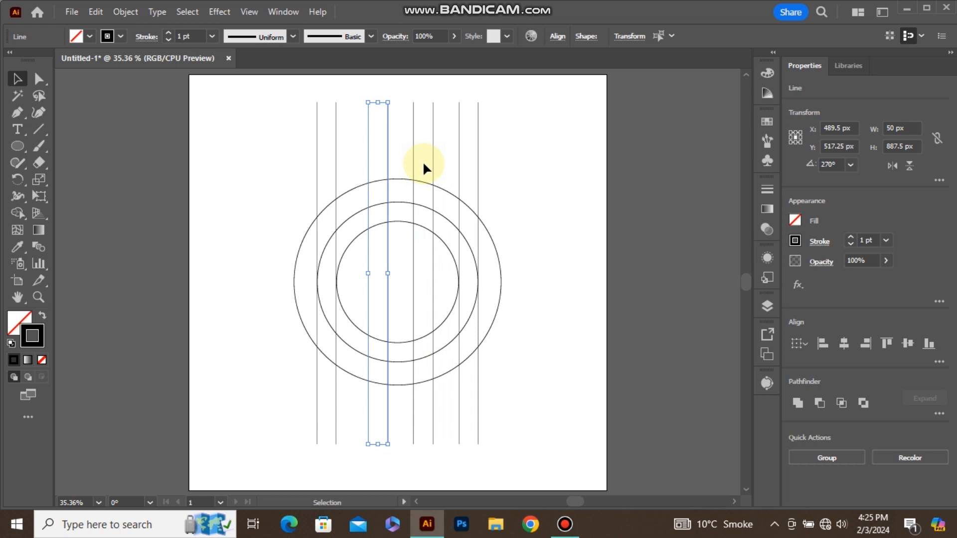
Step: Group the four vertical lines running through the middle of the circles
{"action": "left_click", "coordinate": [437, 137]}
{"action": "left_click_drag", "start_coordinate": [444, 128], "coordinate": [352, 147]}
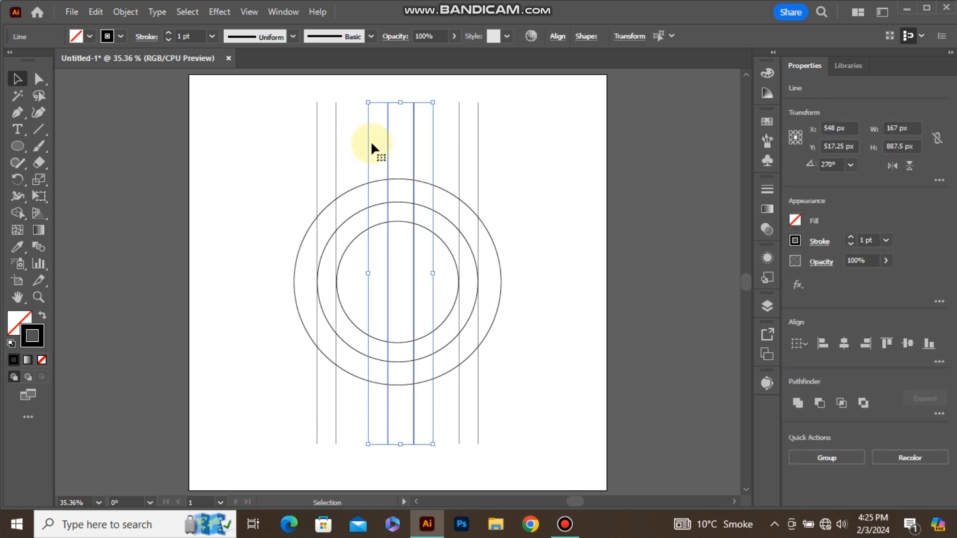
{"action": "right_click", "coordinate": [387, 137]}
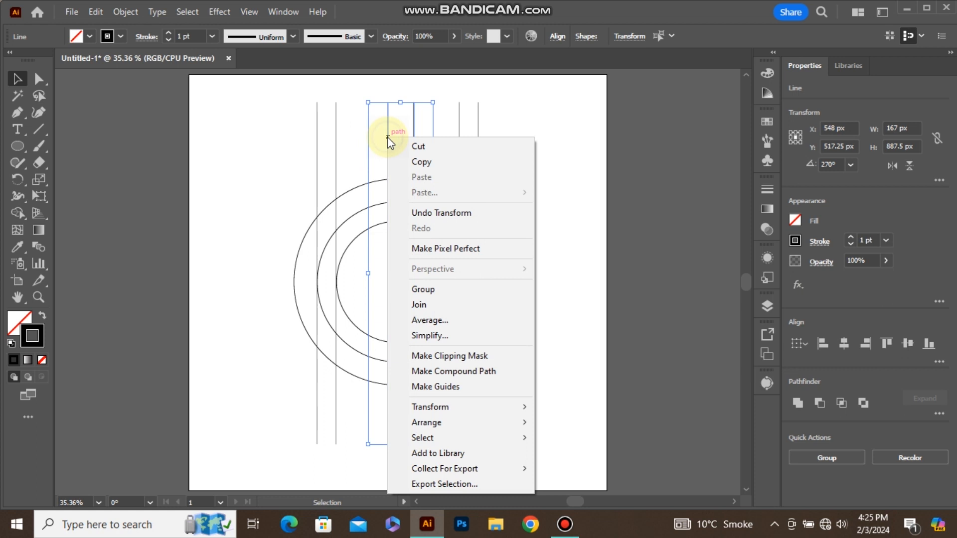
{"action": "left_click", "coordinate": [423, 289]}
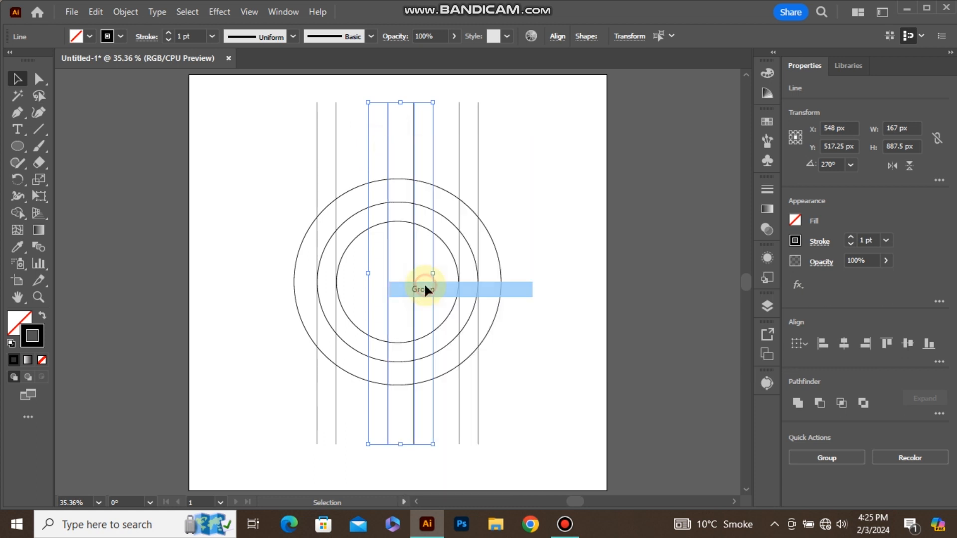
Step: Align the grouped lines horizontally and vertically to the center of the middle circle, using that circle as the key object
{"action": "left_click", "coordinate": [421, 202], "text": "shift"}
{"action": "left_click", "coordinate": [422, 202]}
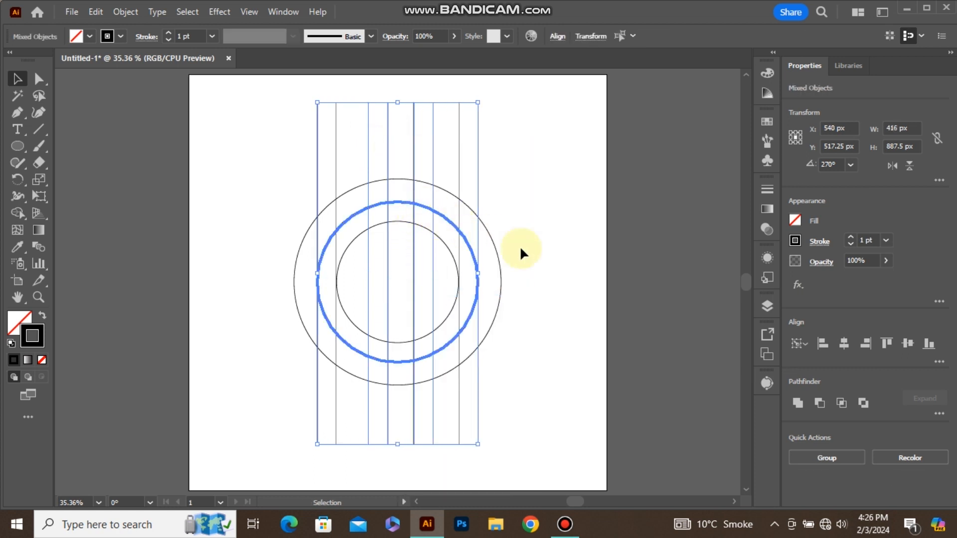
{"action": "left_click", "coordinate": [837, 343]}
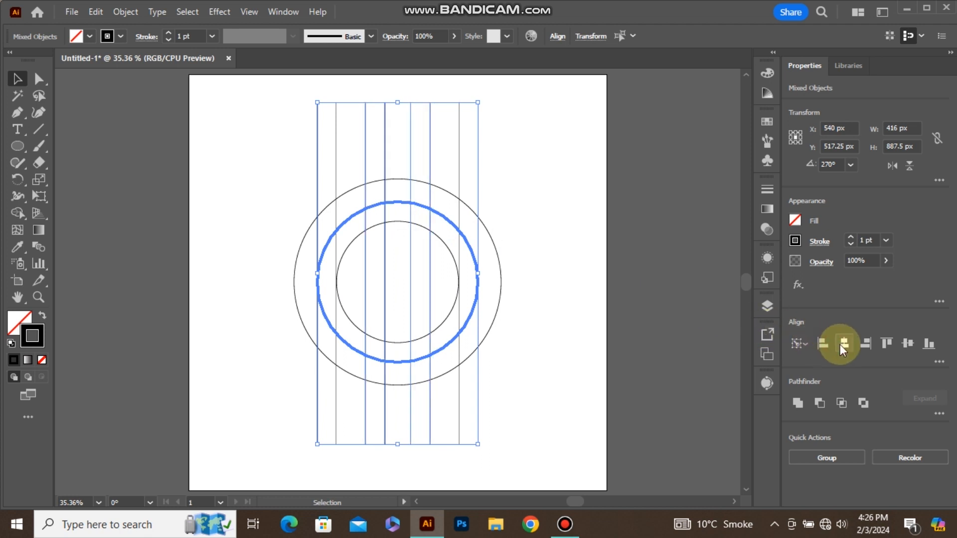
{"action": "left_click", "coordinate": [900, 349]}
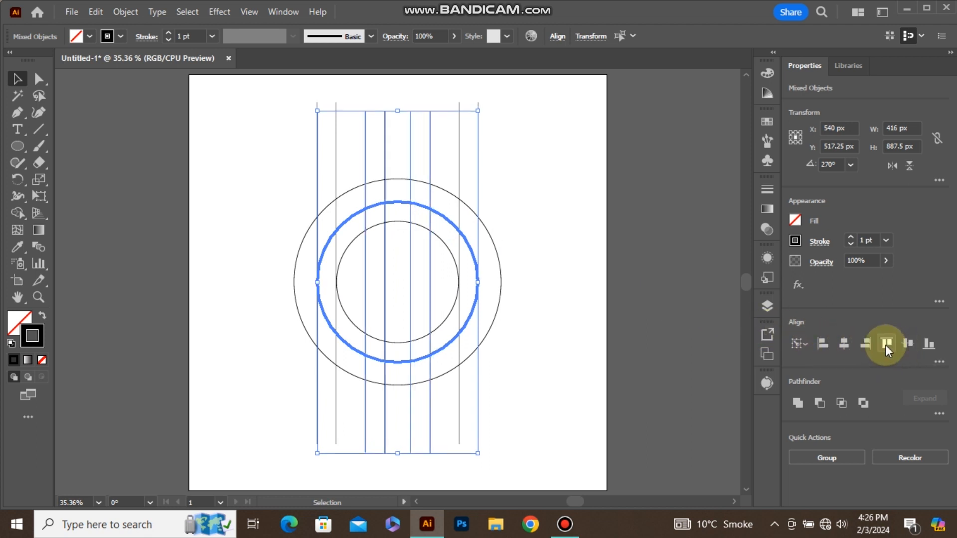
{"action": "left_click", "coordinate": [538, 203]}
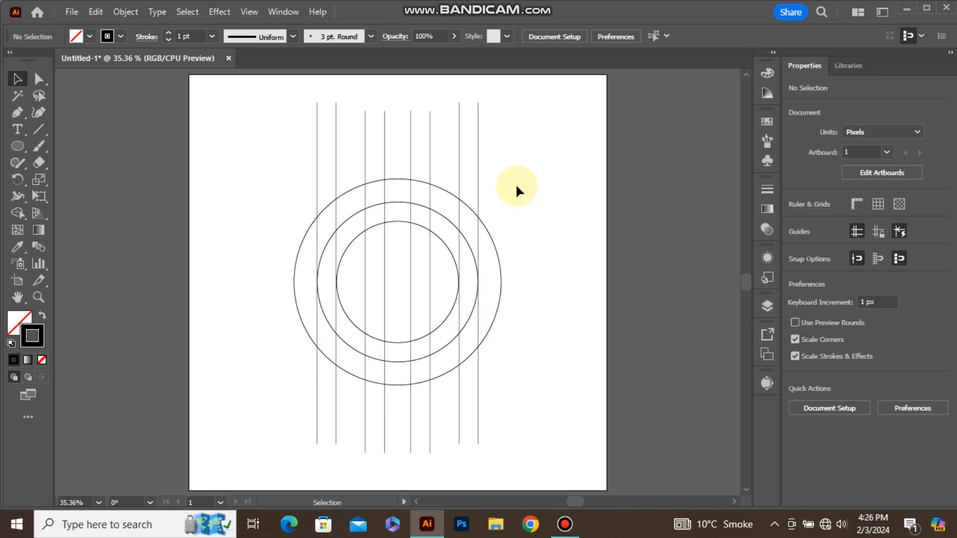
Step: Draw a horizontal line about 863 px long across the circles near their center, and place two copies below it
{"action": "left_click", "coordinate": [32, 130]}
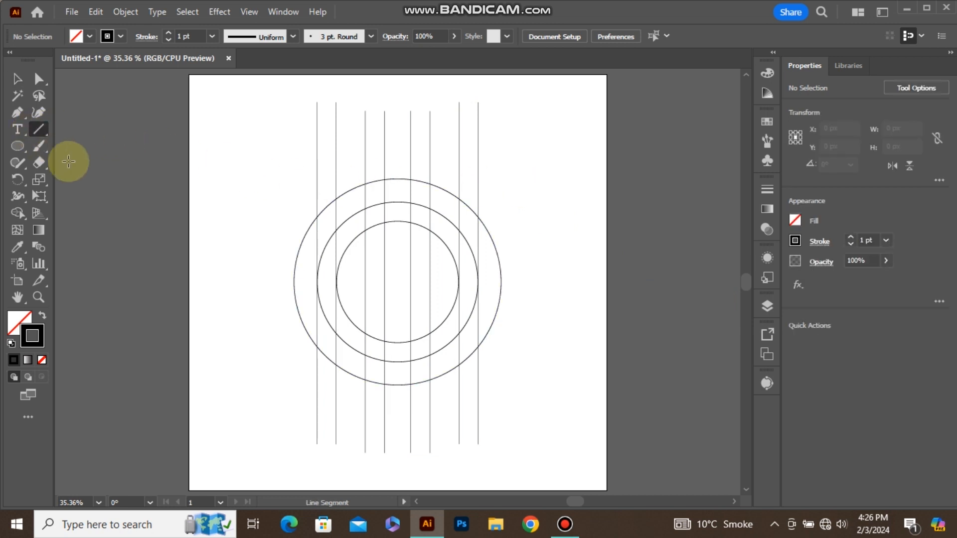
{"action": "left_click_drag", "start_coordinate": [237, 275], "coordinate": [572, 309]}
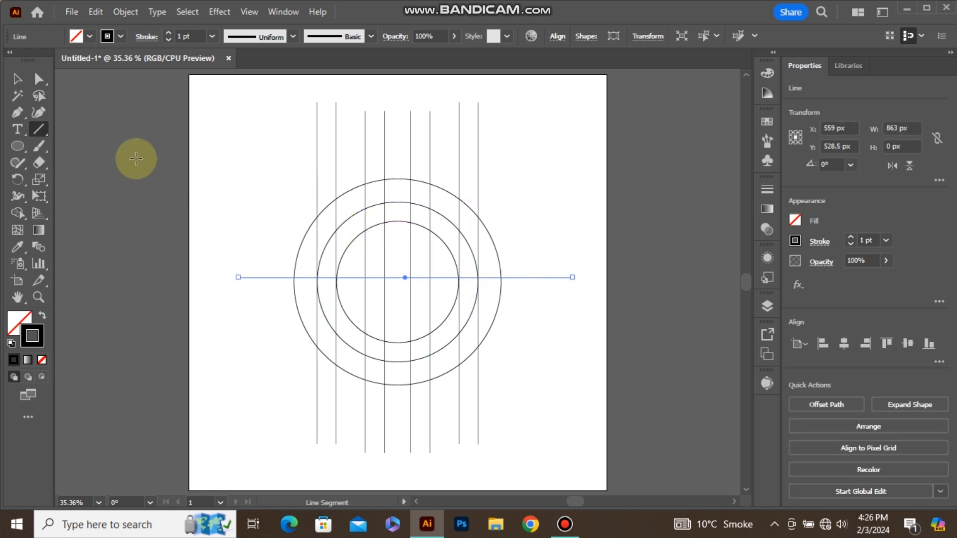
{"action": "left_click", "coordinate": [20, 81]}
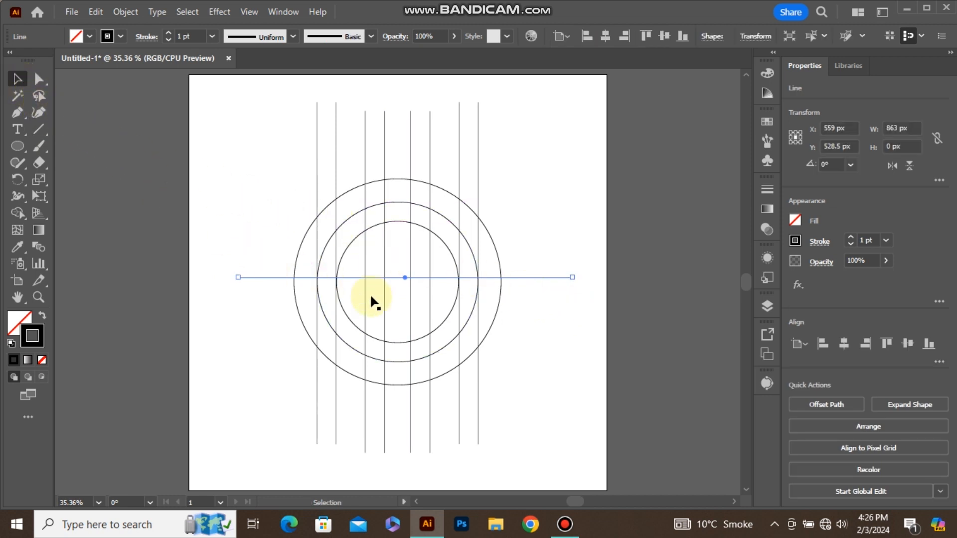
{"action": "left_click_drag", "start_coordinate": [402, 278], "coordinate": [408, 316]}
Step: Select all circles and lines and use Shape Builder with black fill to merge the outer ring's upper arc with the central vertical bar
{"action": "left_click_drag", "start_coordinate": [503, 173], "coordinate": [286, 377]}
{"action": "left_click", "coordinate": [24, 214]}
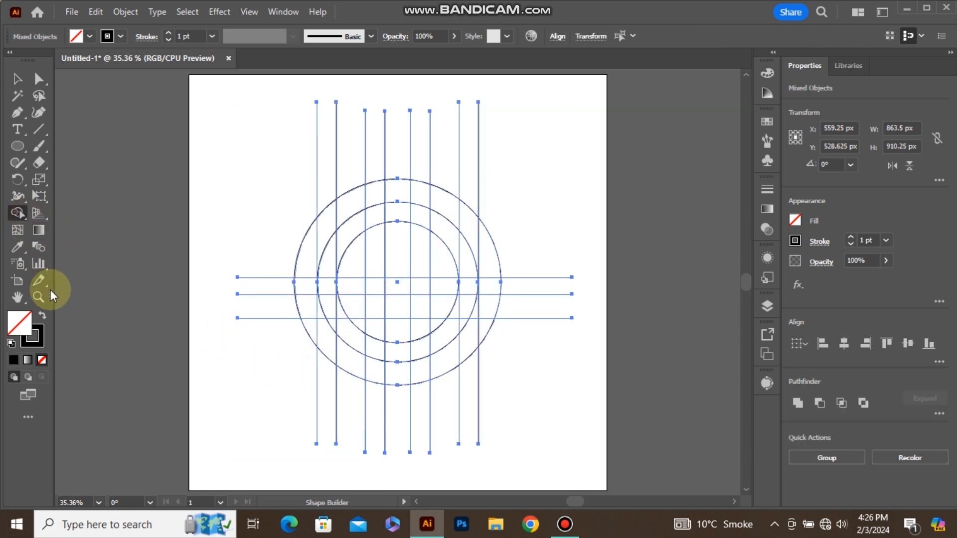
{"action": "left_click", "coordinate": [43, 317]}
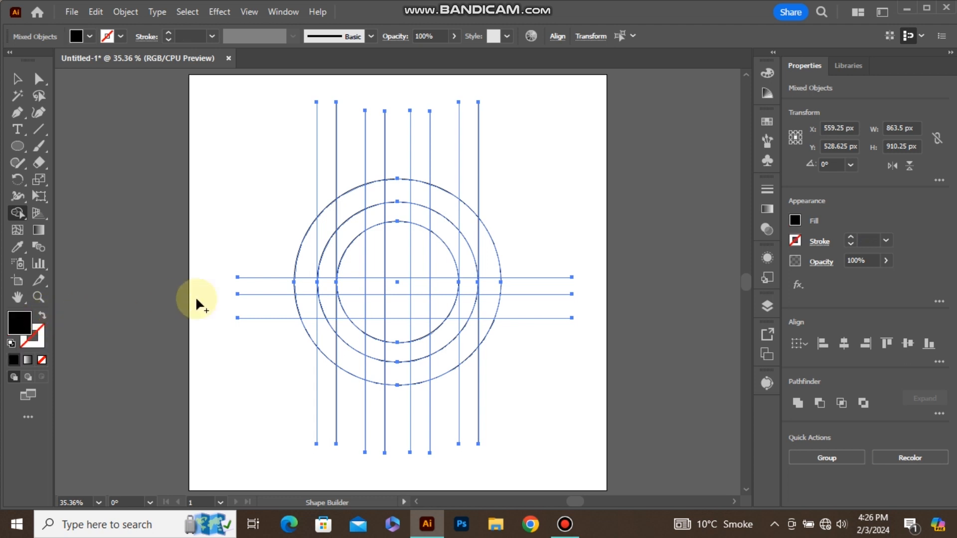
{"action": "scroll", "coordinate": [386, 252], "scroll_direction": "up", "scroll_amount": 1}
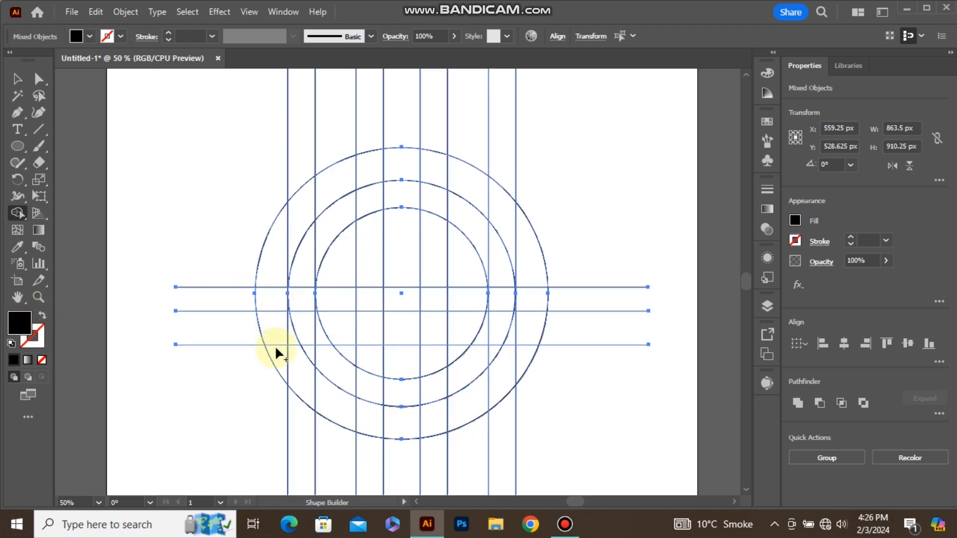
{"action": "mouse_move", "coordinate": [276, 354]}
{"action": "left_mouse_down"}
{"action": "mouse_move", "coordinate": [269, 294]}
{"action": "mouse_move", "coordinate": [299, 215]}
{"action": "left_mouse_up"}
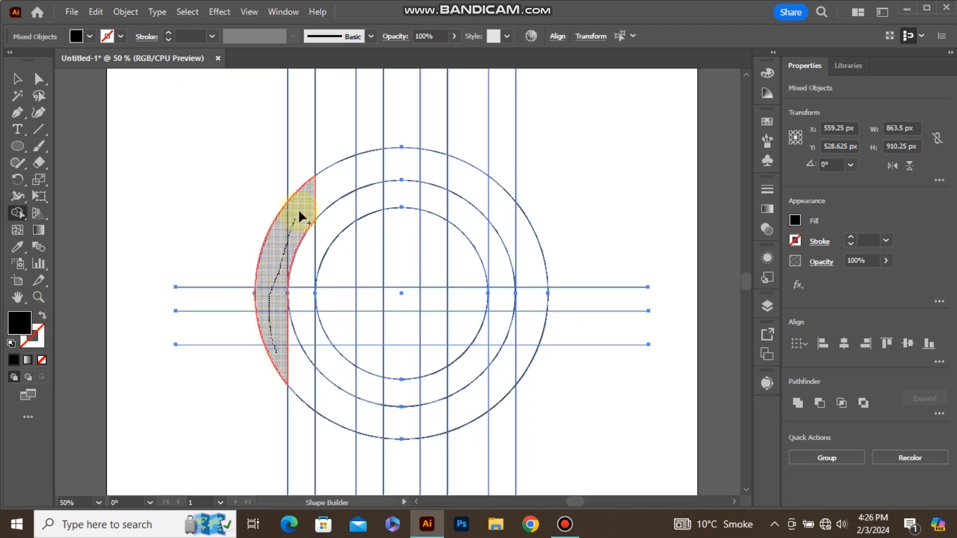
{"action": "left_click_drag", "start_coordinate": [405, 189], "coordinate": [409, 243]}
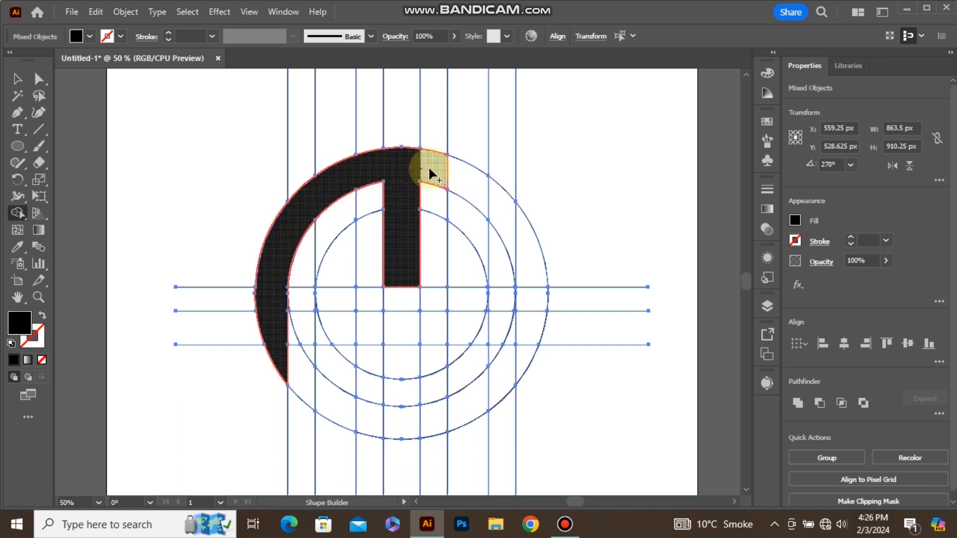
{"action": "mouse_move", "coordinate": [470, 186]}
{"action": "left_mouse_down"}
{"action": "mouse_move", "coordinate": [504, 210]}
{"action": "mouse_move", "coordinate": [521, 249]}
{"action": "left_mouse_up"}
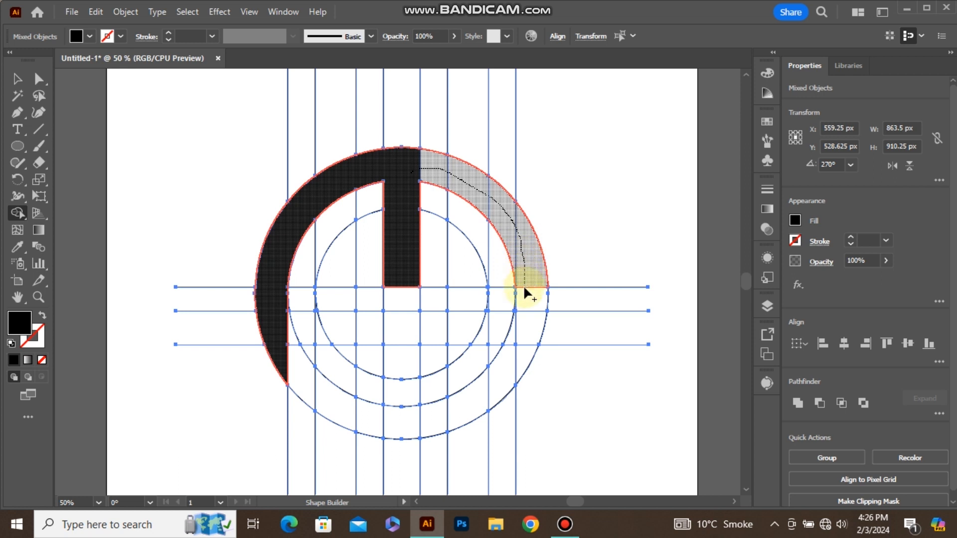
{"action": "left_click_drag", "start_coordinate": [525, 346], "coordinate": [525, 347]}
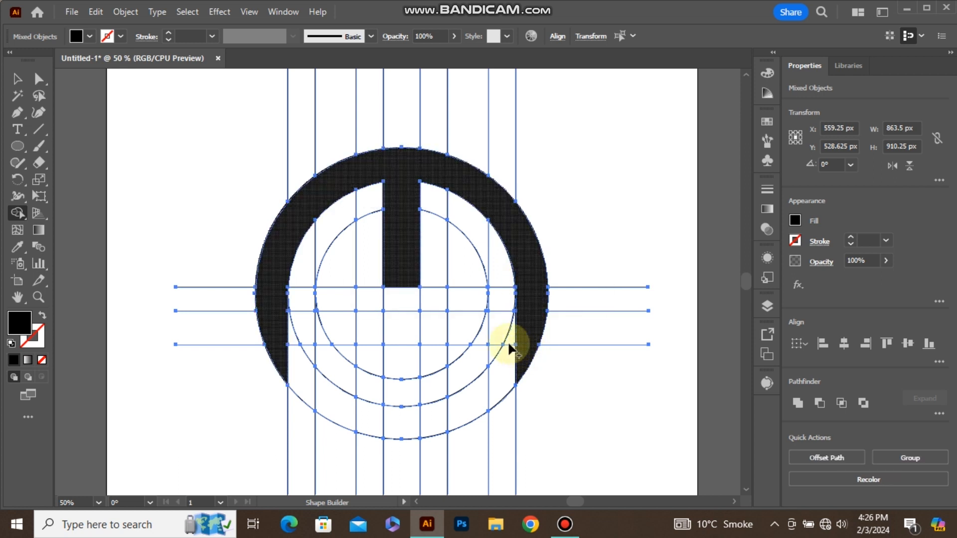
Step: Merge the regions of the H's two vertical stems inside the inner circle, including the thin slivers along their outer edges
{"action": "left_click_drag", "start_coordinate": [344, 269], "coordinate": [338, 292]}
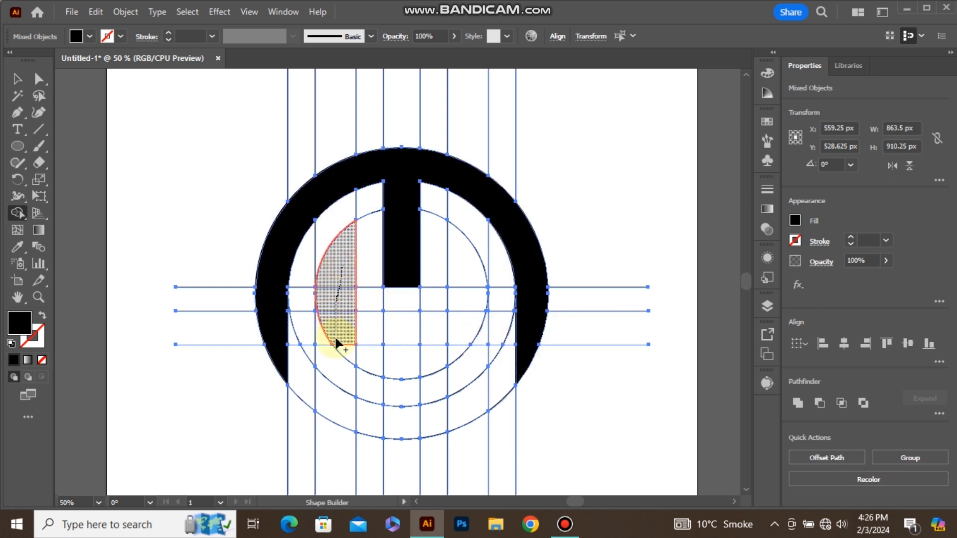
{"action": "mouse_move", "coordinate": [335, 384]}
{"action": "left_mouse_down"}
{"action": "mouse_move", "coordinate": [333, 397]}
{"action": "mouse_move", "coordinate": [325, 333]}
{"action": "mouse_move", "coordinate": [352, 341]}
{"action": "left_mouse_up"}
{"action": "left_click_drag", "start_coordinate": [464, 269], "coordinate": [460, 393]}
{"action": "left_click_drag", "start_coordinate": [477, 336], "coordinate": [479, 327]}
{"action": "scroll", "coordinate": [319, 313], "scroll_direction": "up", "scroll_amount": 3}
{"action": "scroll", "coordinate": [302, 311], "scroll_direction": "up", "scroll_amount": 1}
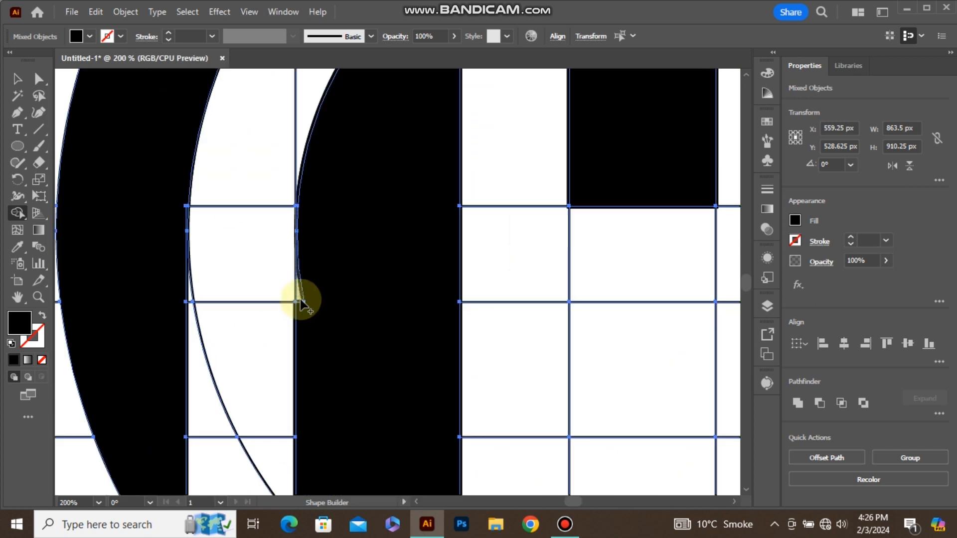
{"action": "scroll", "coordinate": [226, 267], "scroll_direction": "down", "scroll_amount": 2}
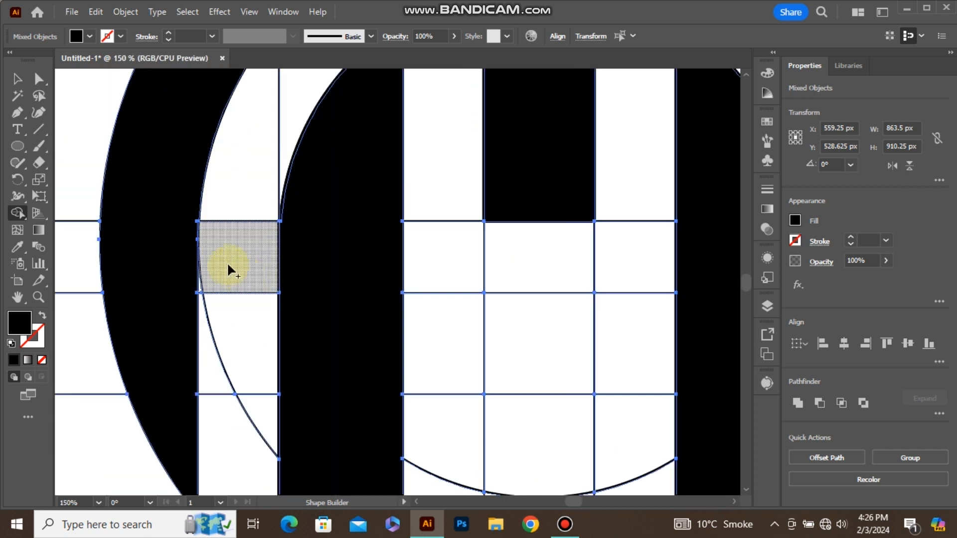
{"action": "scroll", "coordinate": [611, 288], "scroll_direction": "up", "scroll_amount": 2}
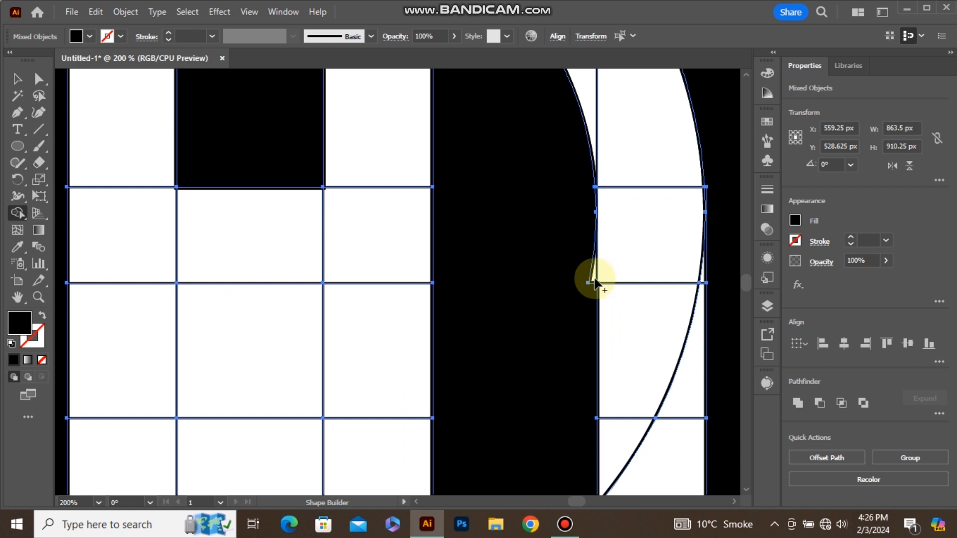
{"action": "scroll", "coordinate": [569, 285], "scroll_direction": "down", "scroll_amount": 2}
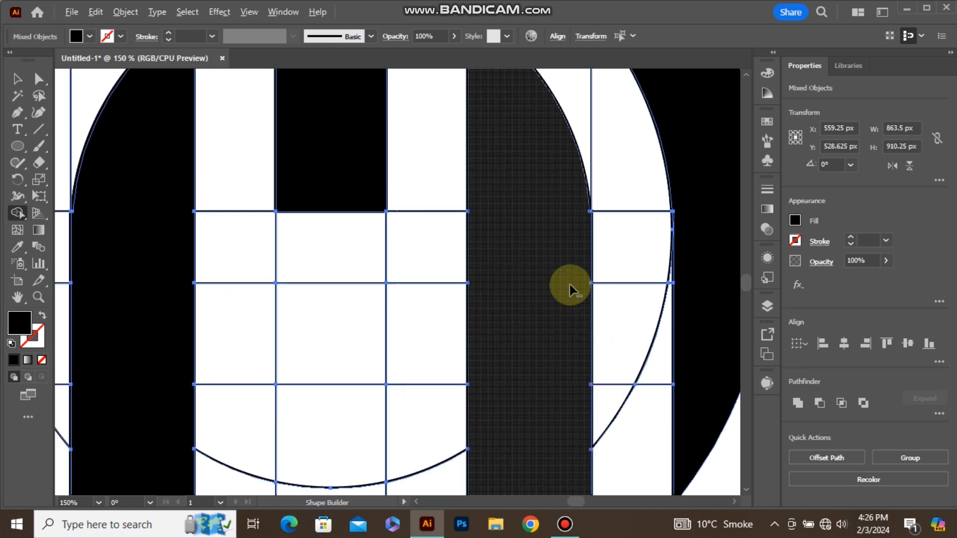
Step: Merge the cells between the two lower horizontal lines with both stems to form the H's crossbar
{"action": "mouse_move", "coordinate": [306, 333]}
{"action": "left_mouse_down"}
{"action": "mouse_move", "coordinate": [548, 305]}
{"action": "mouse_move", "coordinate": [509, 306]}
{"action": "left_mouse_up"}
{"action": "scroll", "coordinate": [361, 280], "scroll_direction": "down", "scroll_amount": 1}
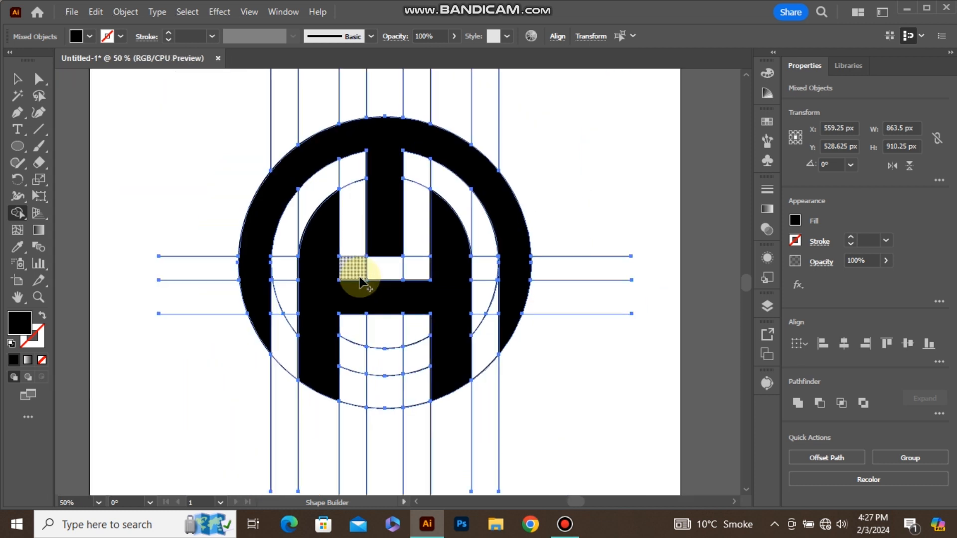
{"action": "scroll", "coordinate": [360, 282], "scroll_direction": "down", "scroll_amount": 1}
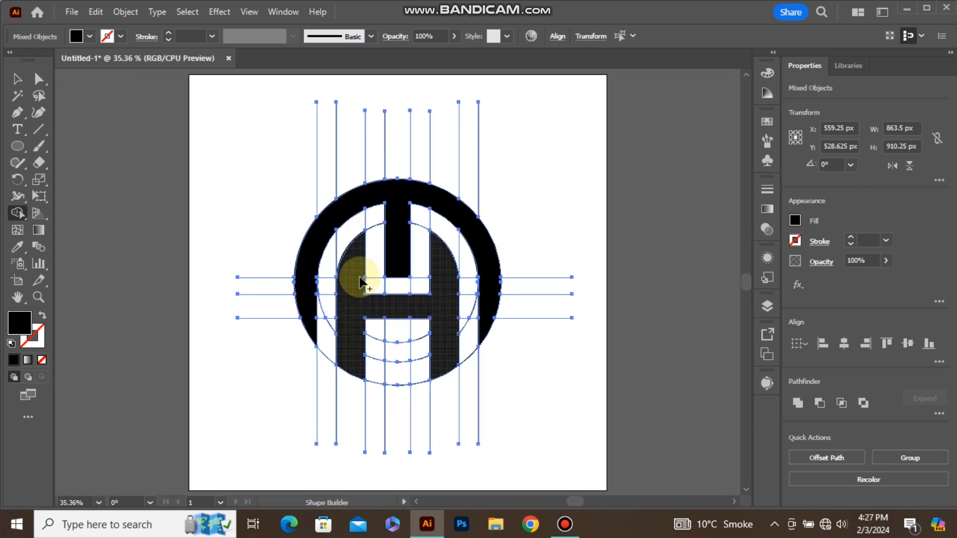
Step: Select all leftover unfilled construction lines and arcs with the Magic Wand and delete them
{"action": "left_click", "coordinate": [16, 79]}
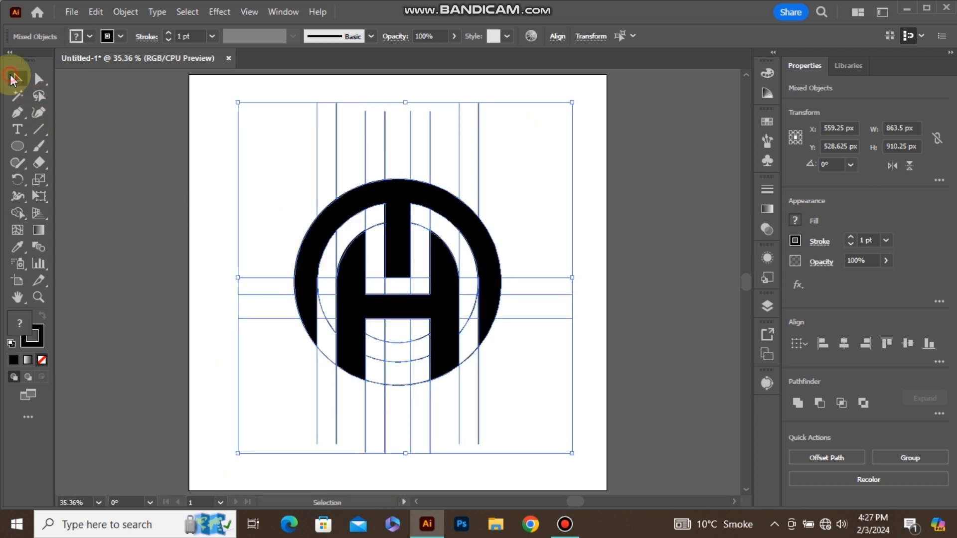
{"action": "left_click", "coordinate": [204, 159]}
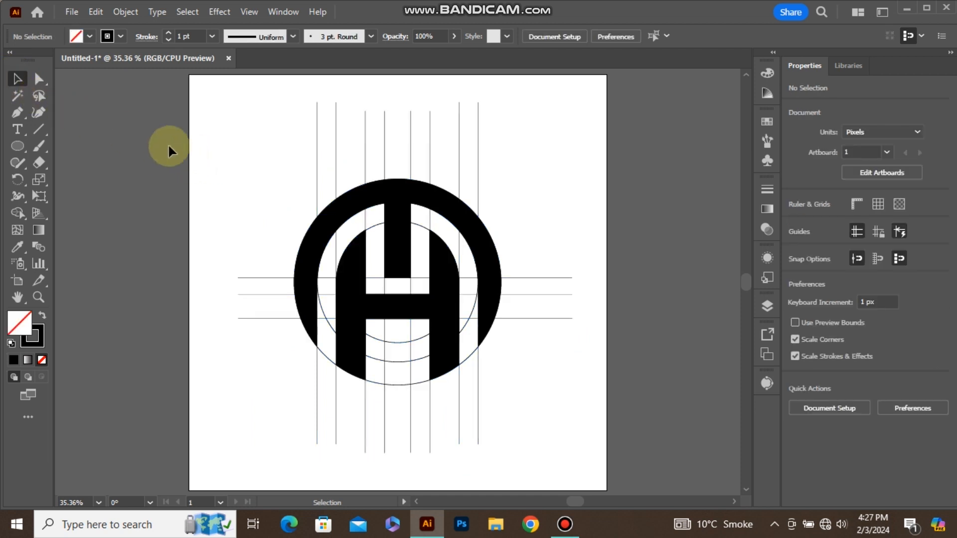
{"action": "left_click", "coordinate": [18, 97]}
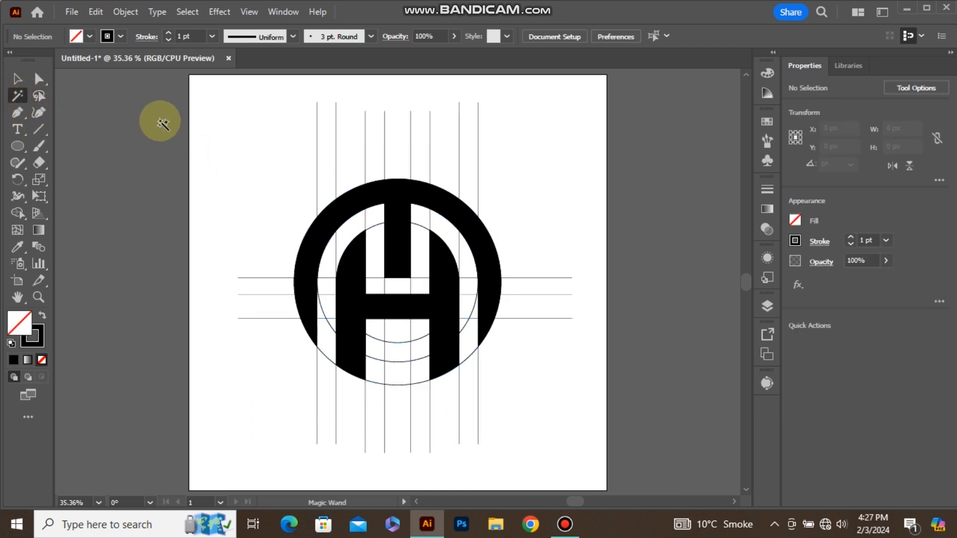
{"action": "left_click", "coordinate": [336, 142]}
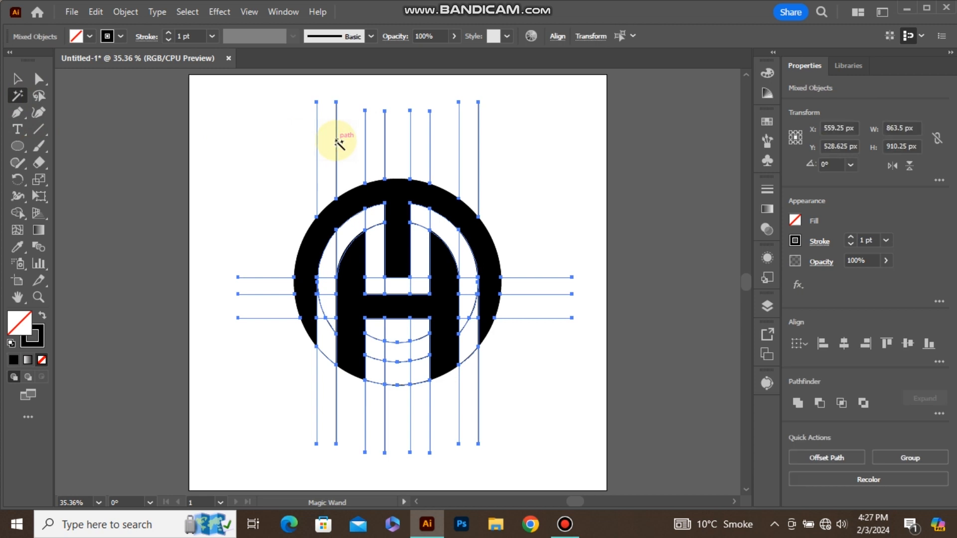
{"action": "key", "text": "Delete"}
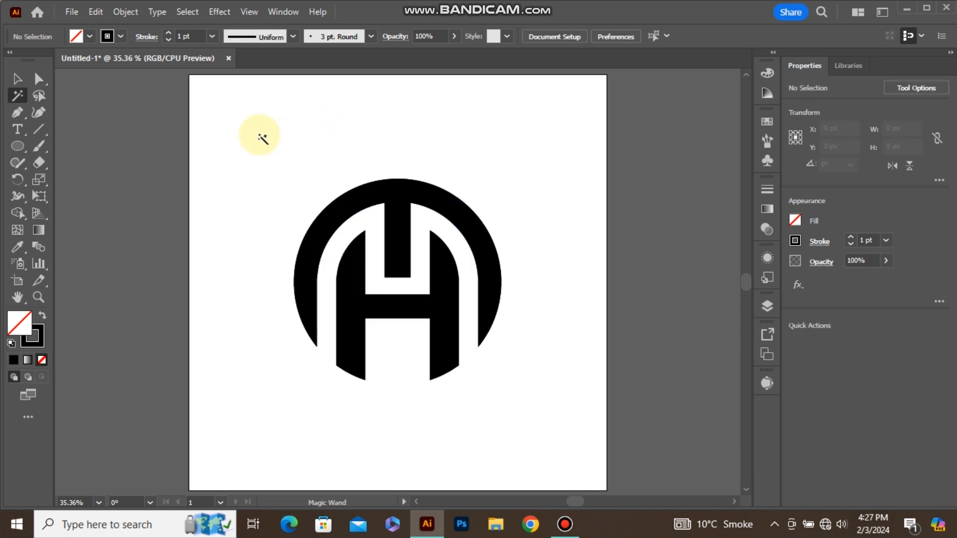
{"action": "left_click", "coordinate": [18, 78]}
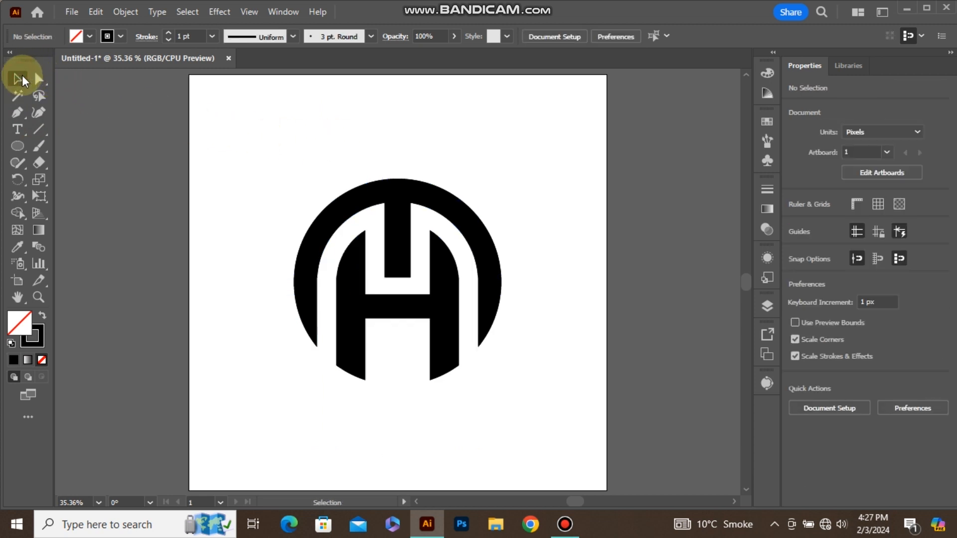
Step: Create a 1080 x 1080 px rectangle
{"action": "left_click_drag", "start_coordinate": [20, 149], "coordinate": [68, 146]}
{"action": "left_click", "coordinate": [234, 165]}
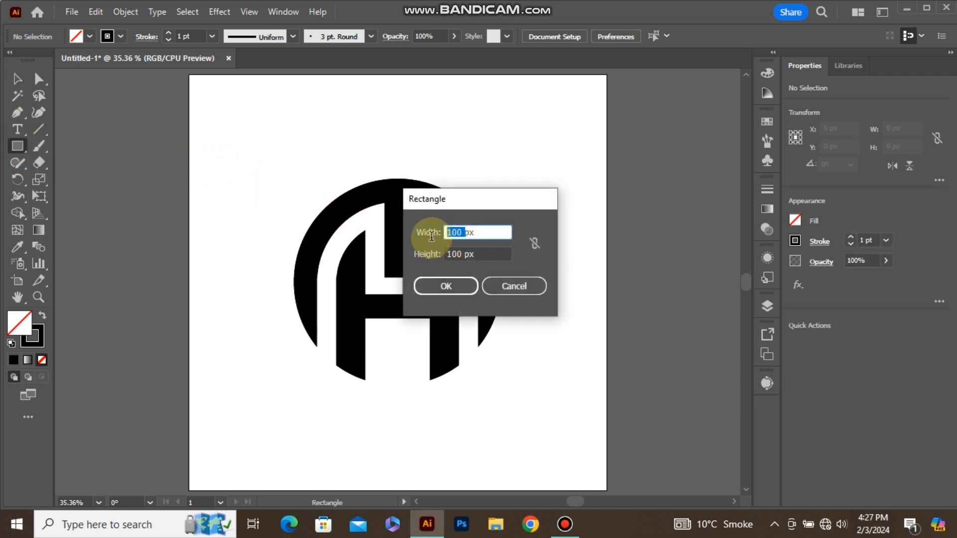
{"action": "type", "text": "1px080"}
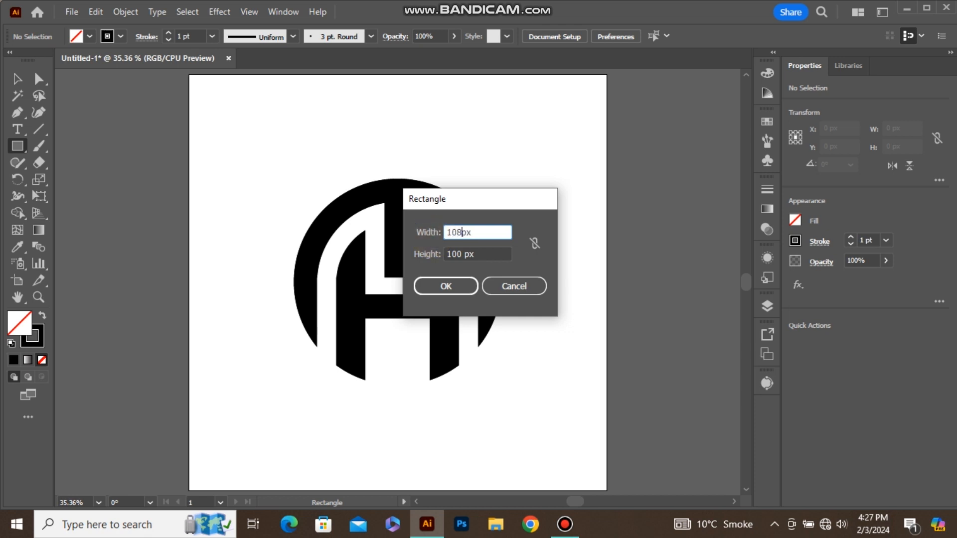
{"action": "double_click", "coordinate": [459, 251]}
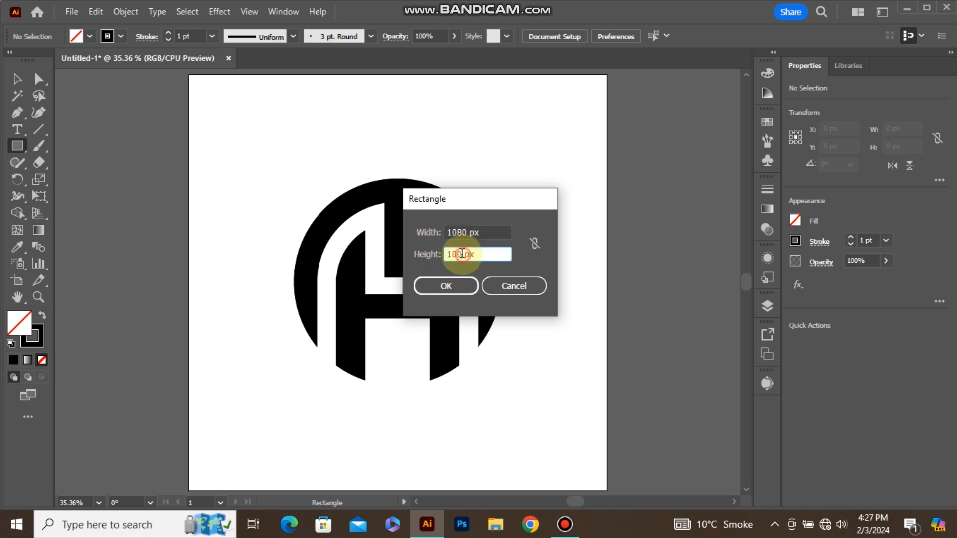
{"action": "type", "text": "1080"}
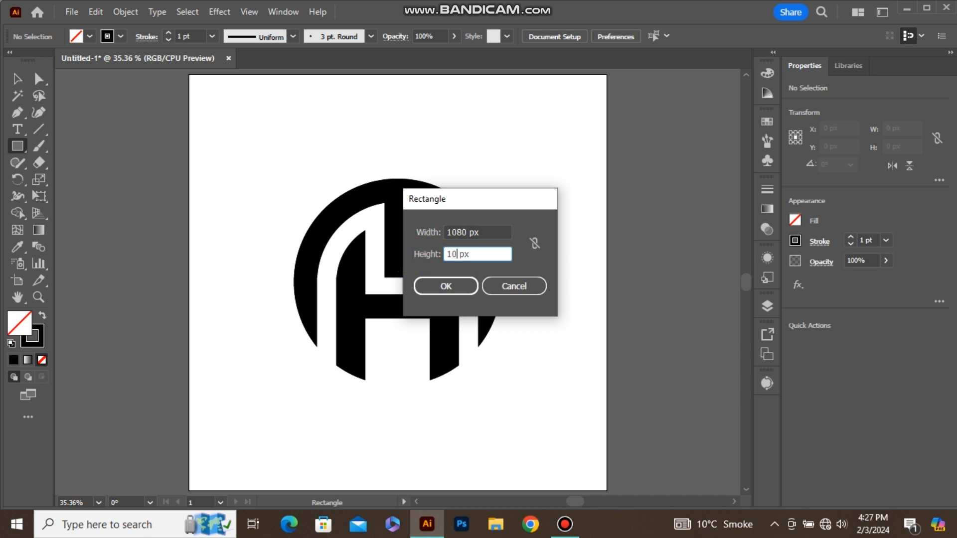
{"action": "left_click", "coordinate": [424, 283]}
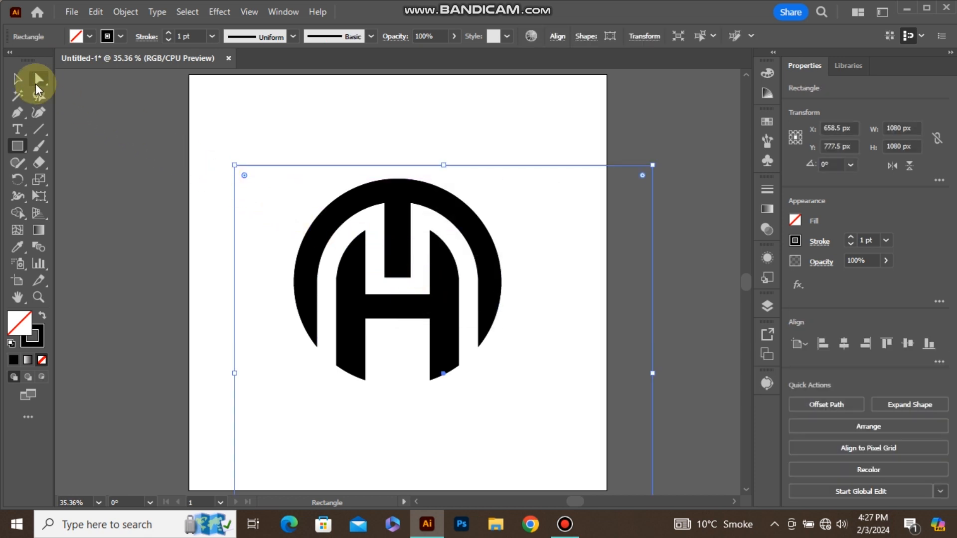
Step: Swap the square's fill and stroke so it is solid black, and center it horizontally and vertically on the artboard
{"action": "left_click", "coordinate": [20, 82]}
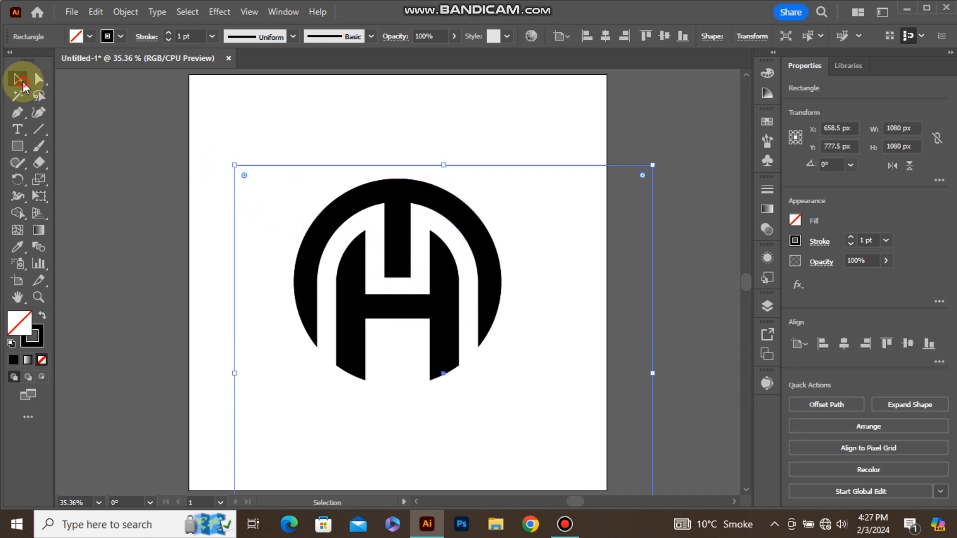
{"action": "left_click", "coordinate": [42, 319]}
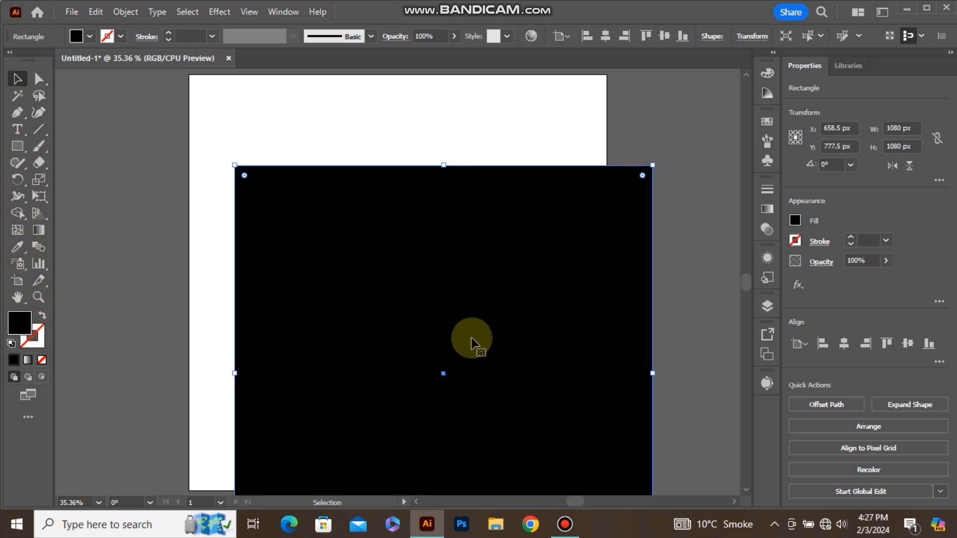
{"action": "left_click", "coordinate": [840, 343]}
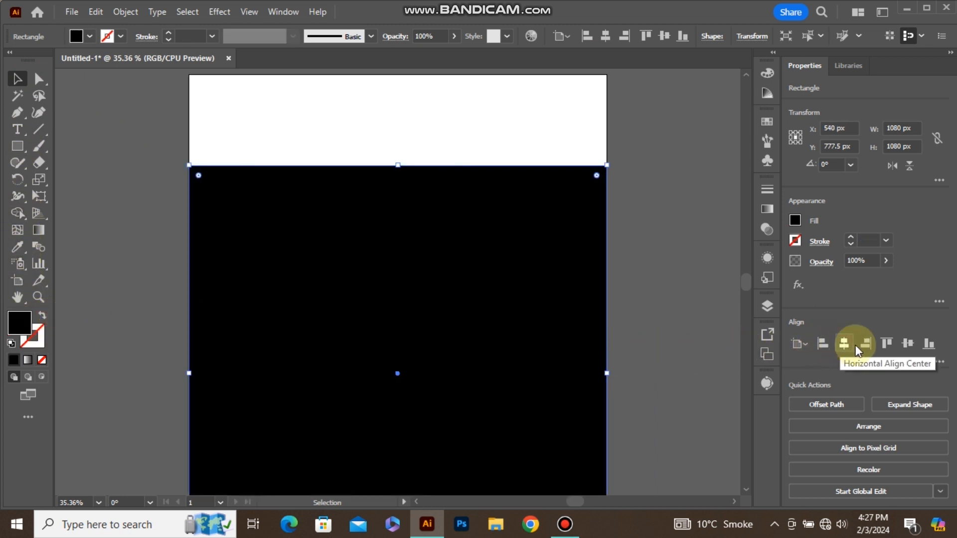
{"action": "left_click", "coordinate": [906, 346]}
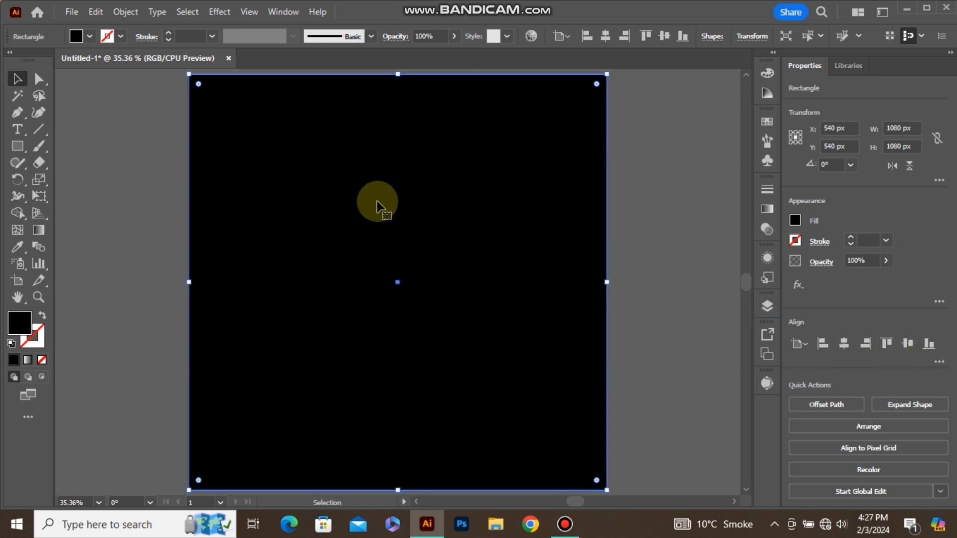
Step: Fill the background square with a light gray swatch, send it to the back behind the logo, and deselect it
{"action": "left_click", "coordinate": [89, 36]}
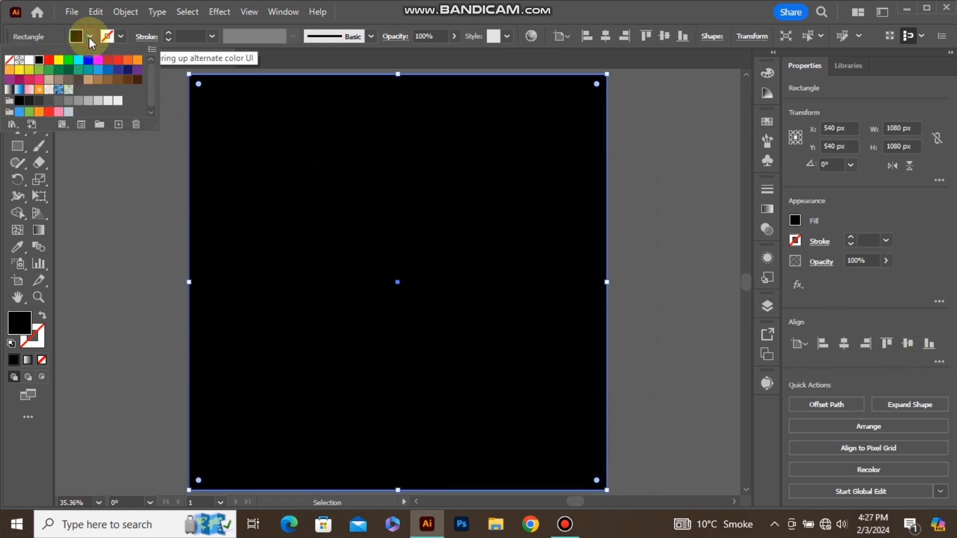
{"action": "left_click", "coordinate": [109, 100]}
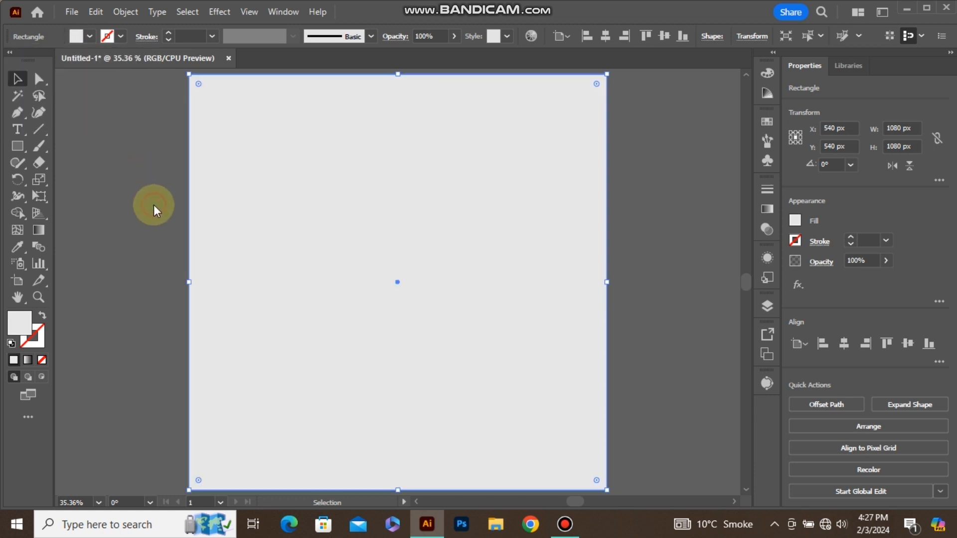
{"action": "right_click", "coordinate": [383, 241]}
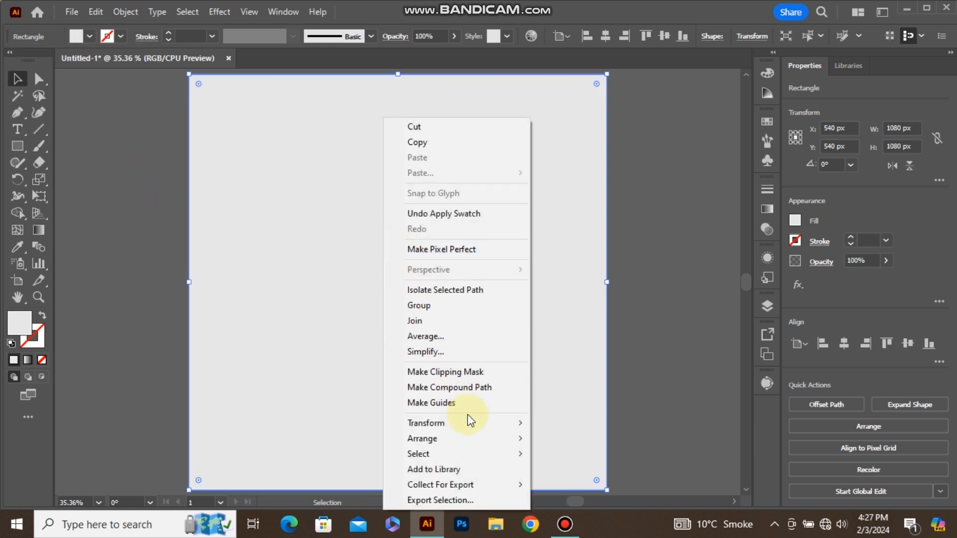
{"action": "mouse_move", "coordinate": [510, 445]}
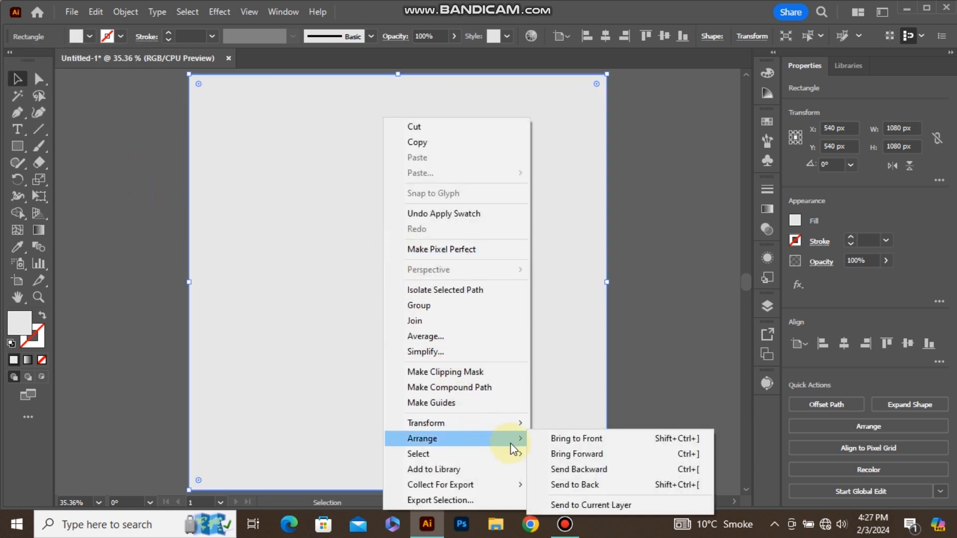
{"action": "left_click", "coordinate": [578, 484]}
{"action": "key", "text": "ctrl+shift+a"}
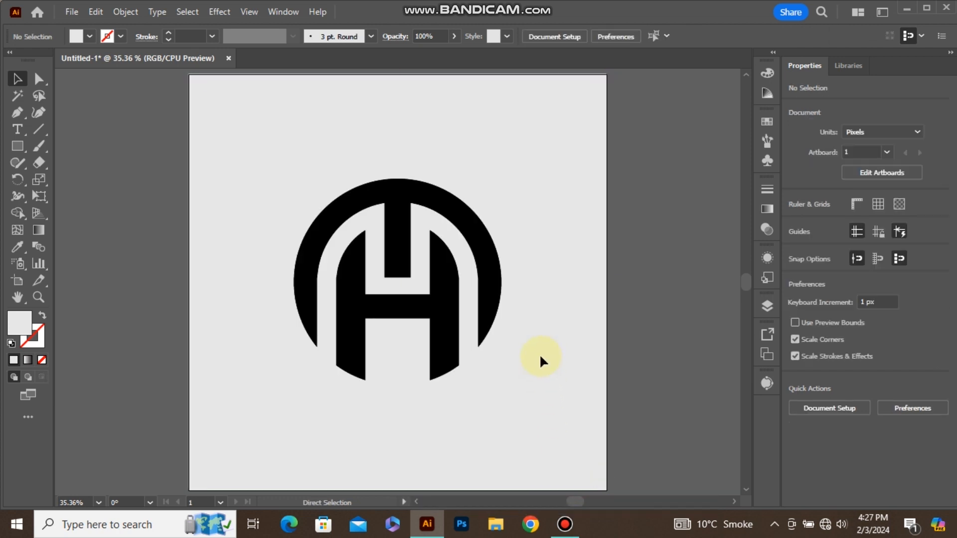
Step: Fill the outer arched M shape with a blue swatch and remove its stroke
{"action": "left_click", "coordinate": [456, 207]}
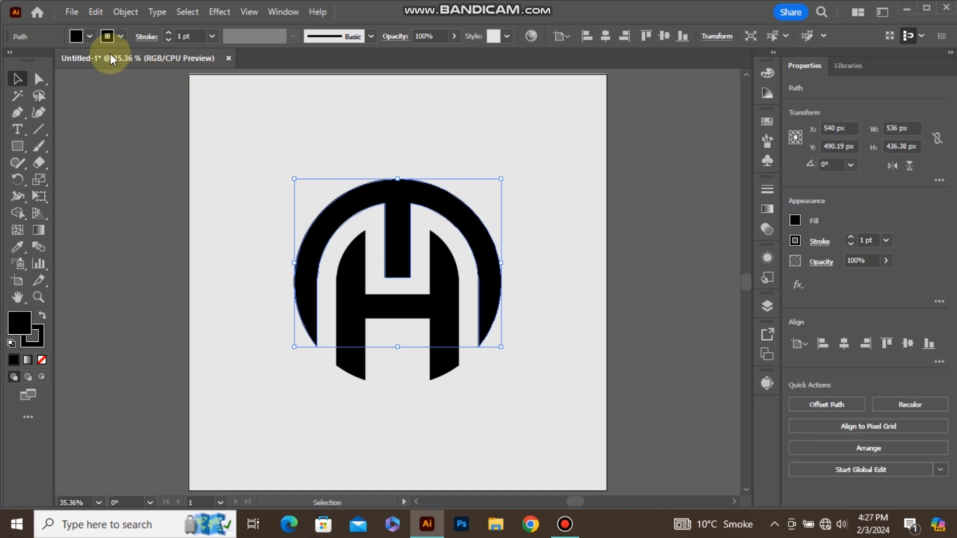
{"action": "left_click", "coordinate": [85, 35]}
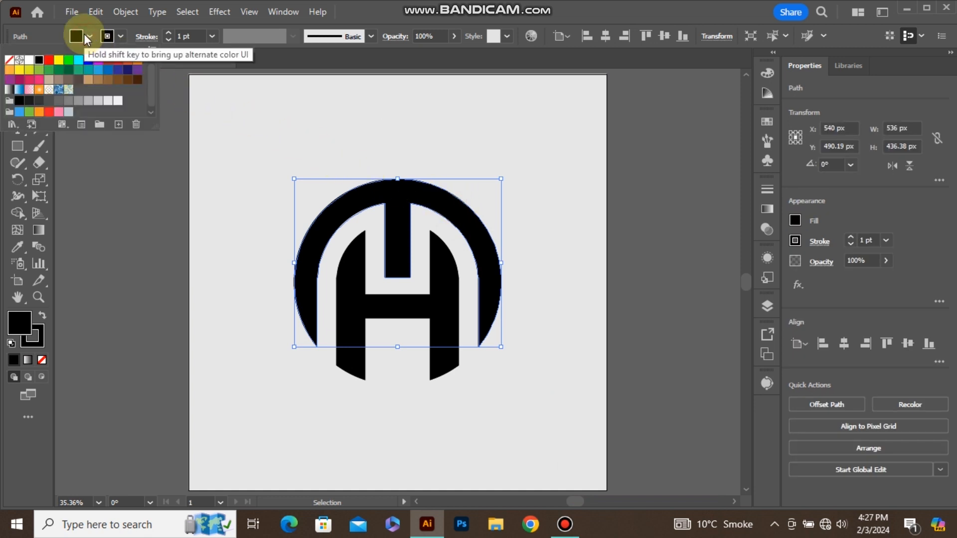
{"action": "left_click", "coordinate": [105, 72]}
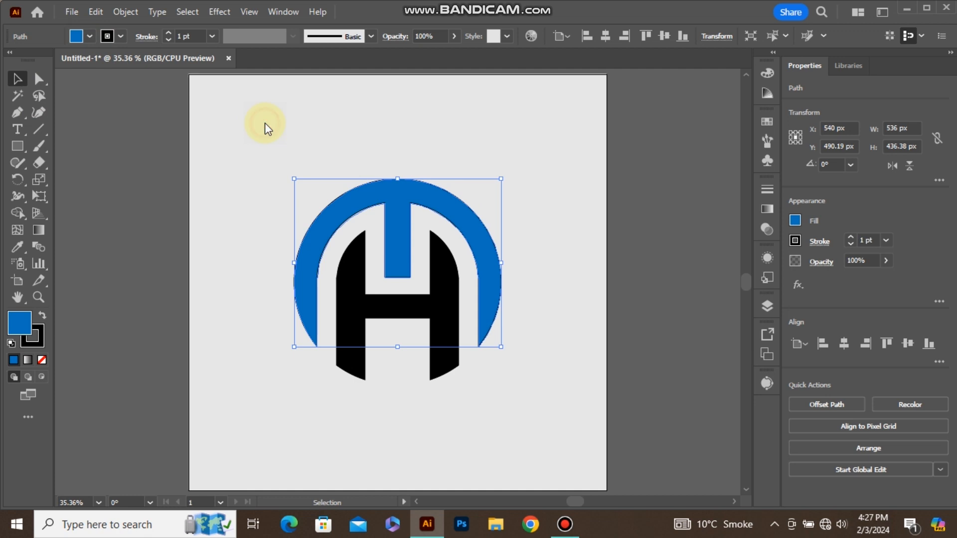
{"action": "left_click", "coordinate": [42, 339]}
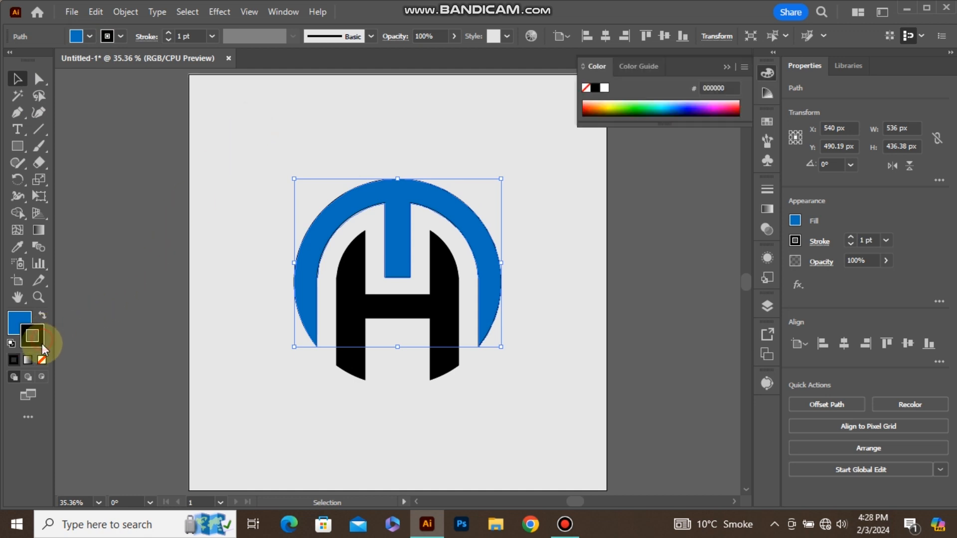
{"action": "left_click", "coordinate": [42, 359]}
{"action": "left_click", "coordinate": [22, 330]}
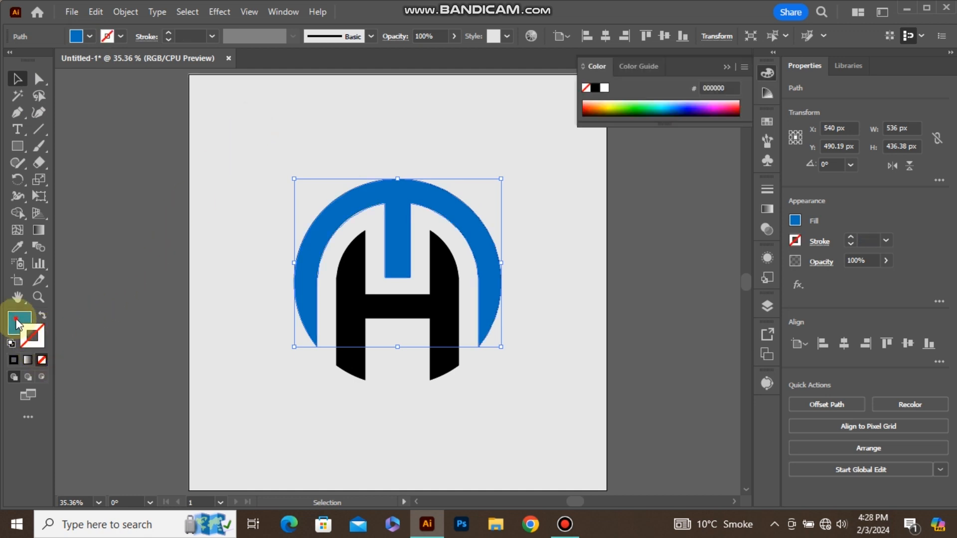
{"action": "left_click", "coordinate": [236, 247]}
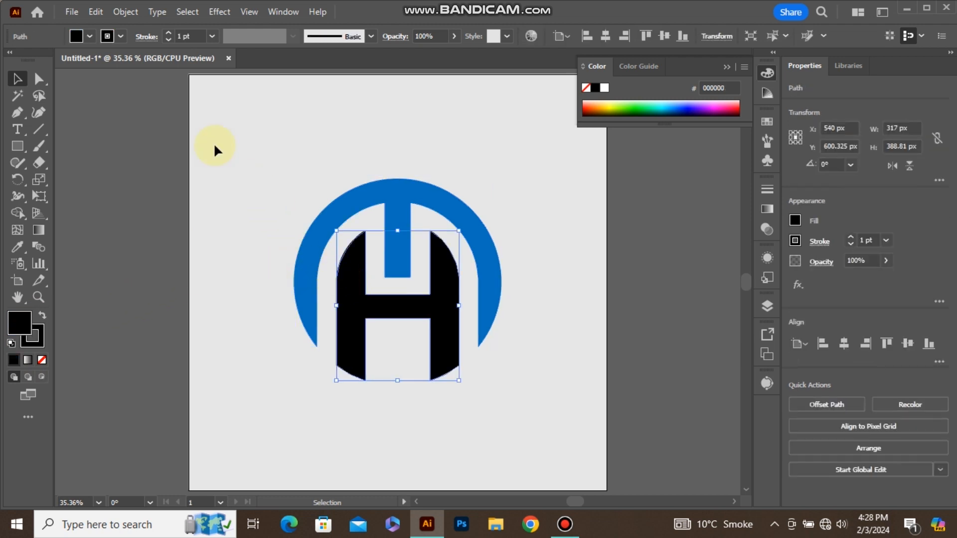
Step: Fill the inner H shape with dark gray 4D4D4D, remove its stroke, and deselect it
{"action": "left_click", "coordinate": [90, 37]}
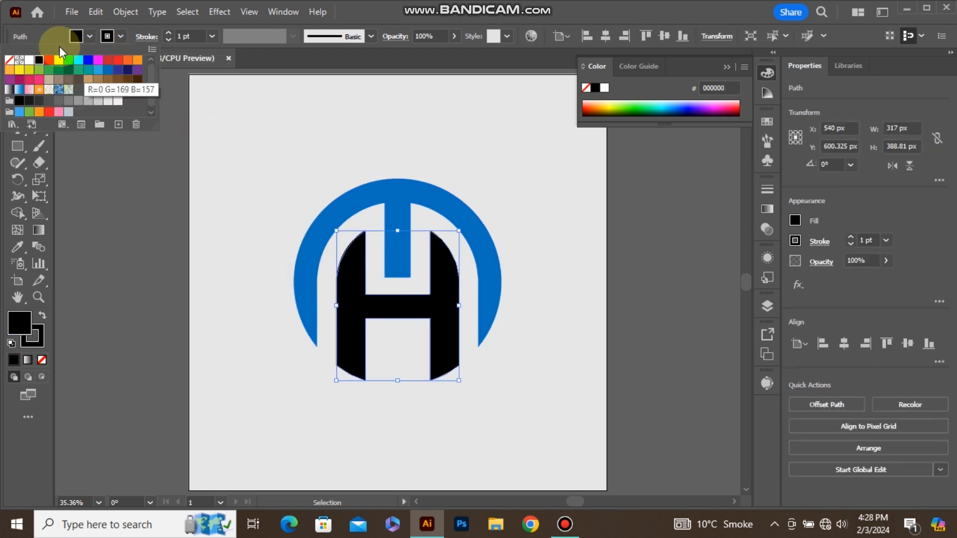
{"action": "left_click", "coordinate": [51, 106]}
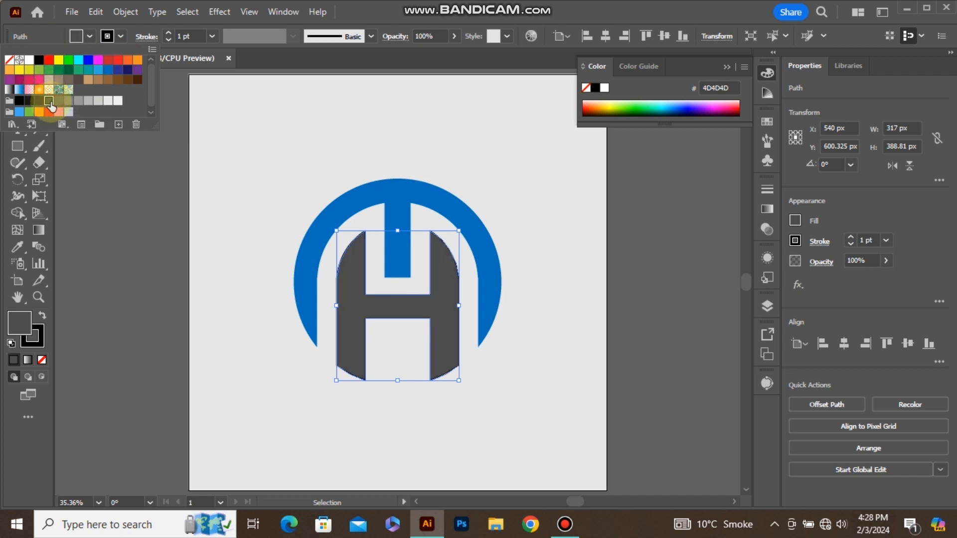
{"action": "left_click", "coordinate": [195, 201]}
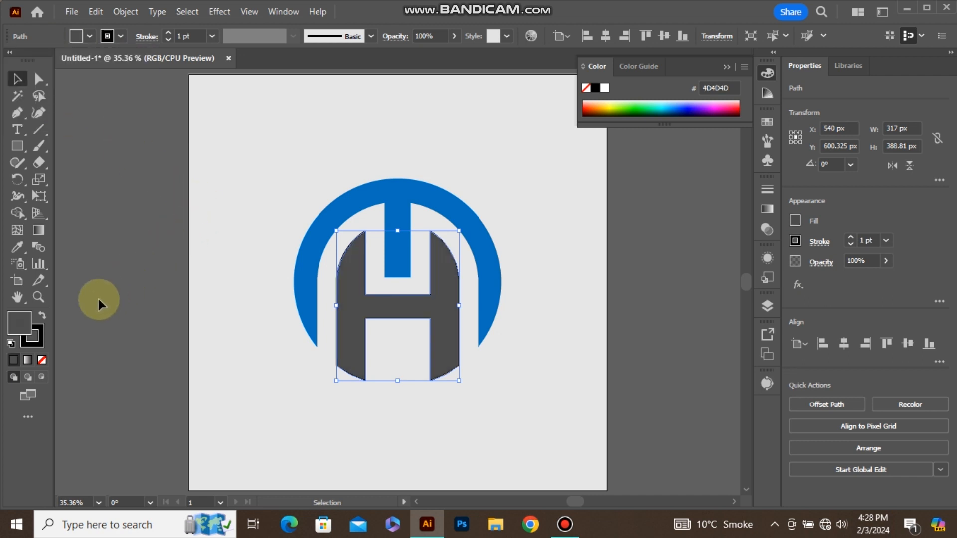
{"action": "left_click", "coordinate": [43, 343]}
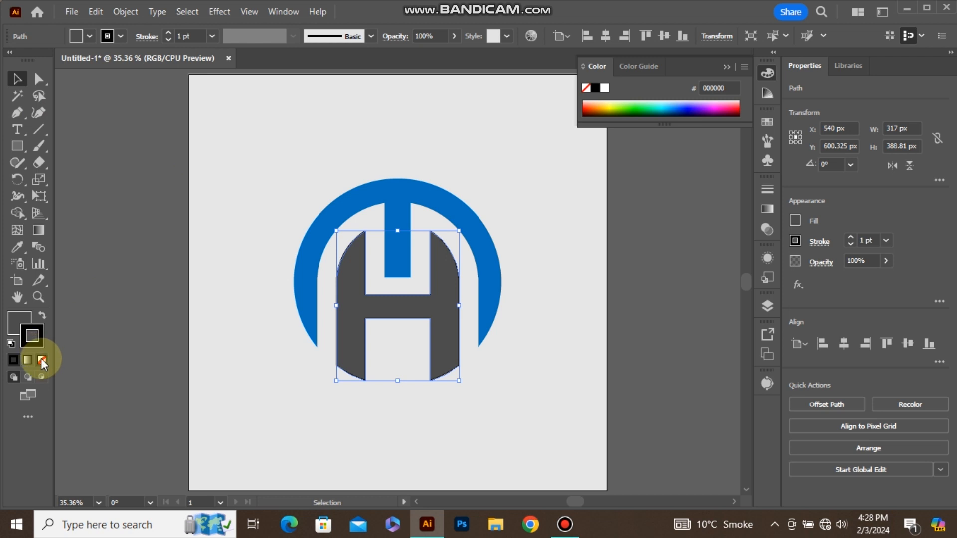
{"action": "left_click", "coordinate": [42, 360]}
{"action": "left_click", "coordinate": [18, 319]}
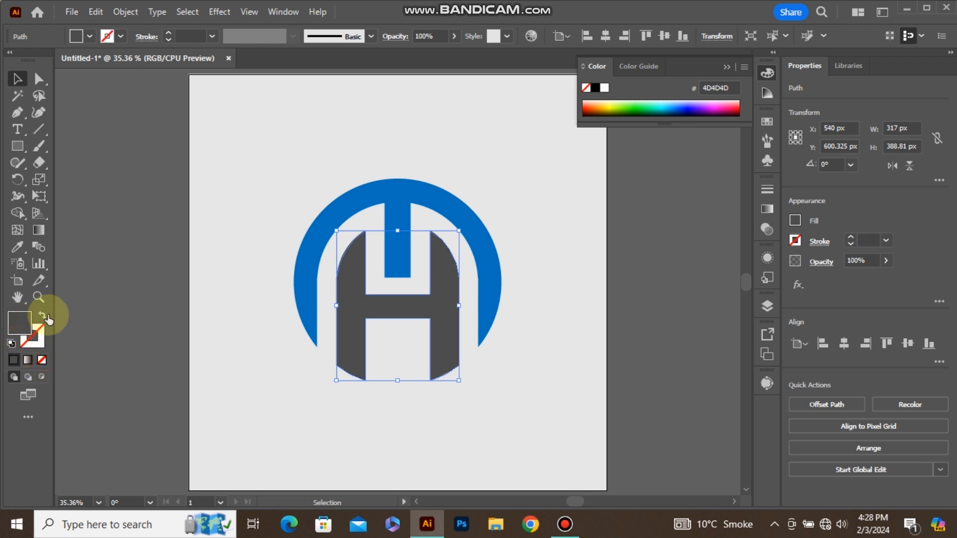
{"action": "left_click", "coordinate": [725, 68]}
{"action": "left_click", "coordinate": [540, 183]}
Step: Group the blue arch and the gray H, and move the group up to the upper part of the artboard
{"action": "left_click_drag", "start_coordinate": [494, 179], "coordinate": [329, 325]}
{"action": "right_click", "coordinate": [393, 235]}
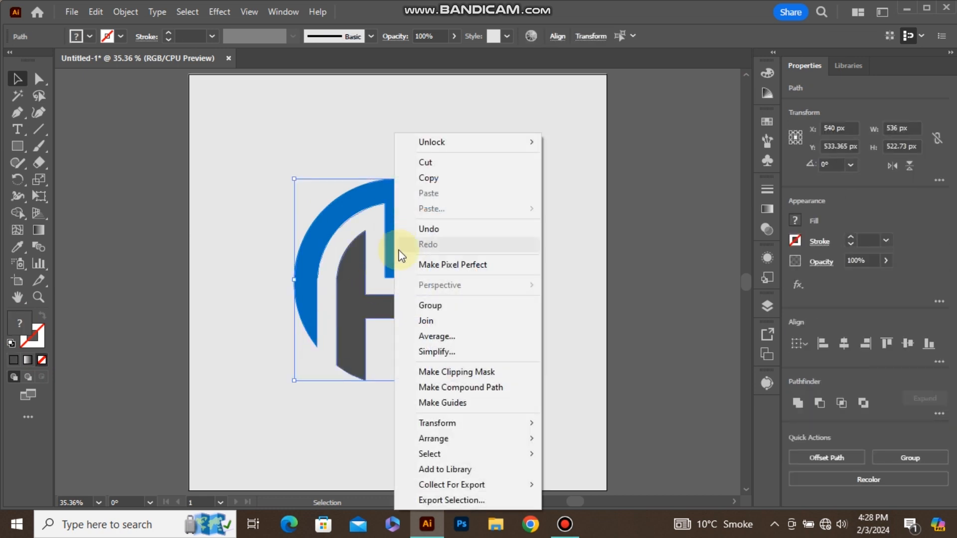
{"action": "left_click", "coordinate": [419, 303]}
{"action": "left_click_drag", "start_coordinate": [418, 304], "coordinate": [410, 230]}
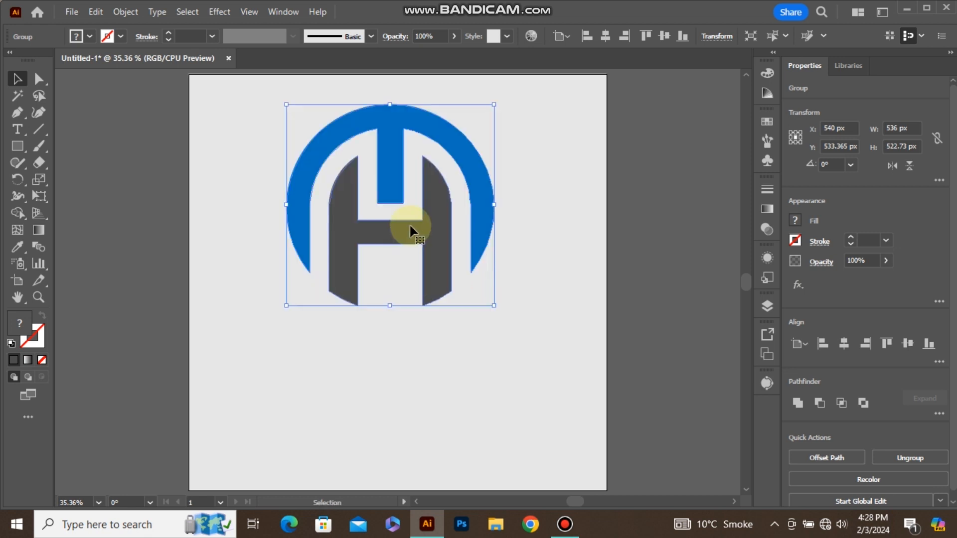
{"action": "left_click", "coordinate": [525, 211]}
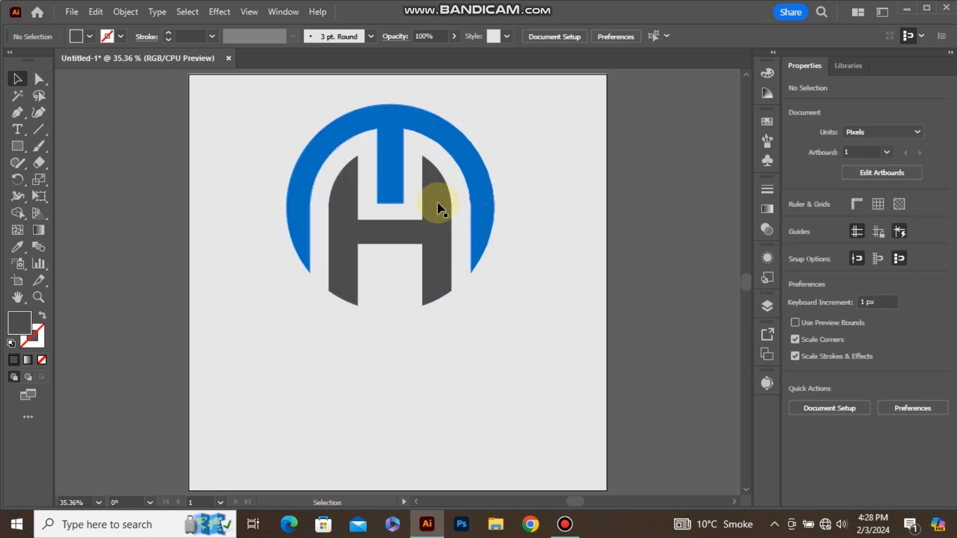
Step: Add the text "M + H LOGO" at 72 pt below the logo mark
{"action": "left_click", "coordinate": [23, 131]}
{"action": "left_click", "coordinate": [313, 371]}
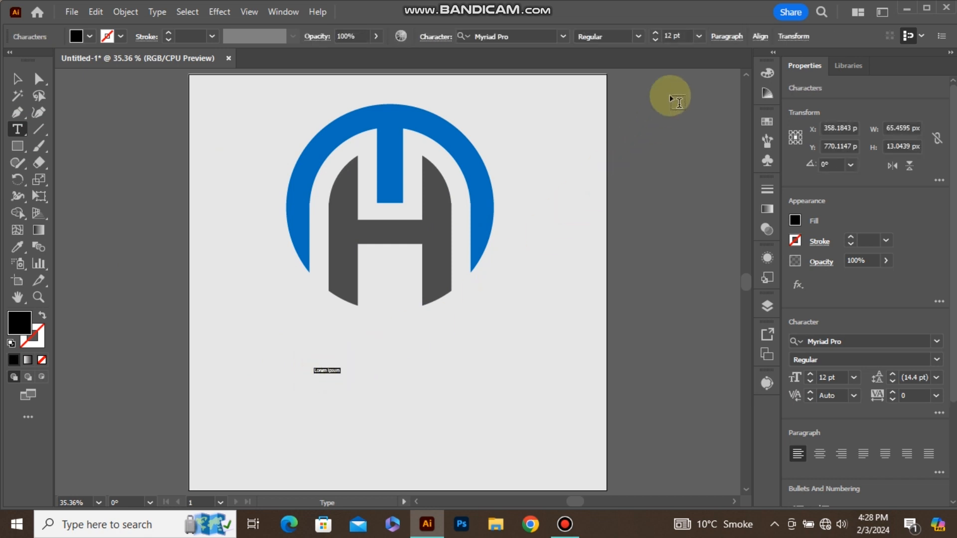
{"action": "left_click", "coordinate": [698, 37]}
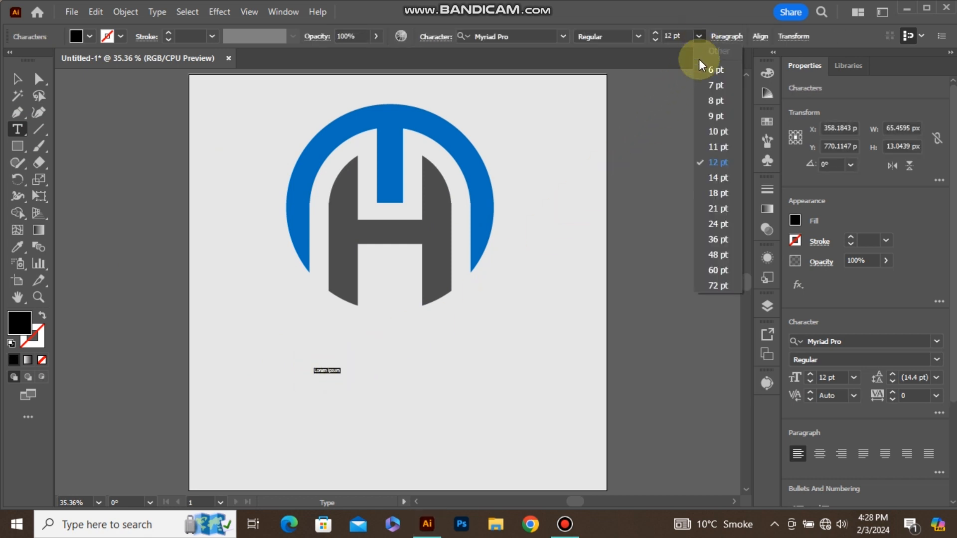
{"action": "left_click", "coordinate": [709, 285]}
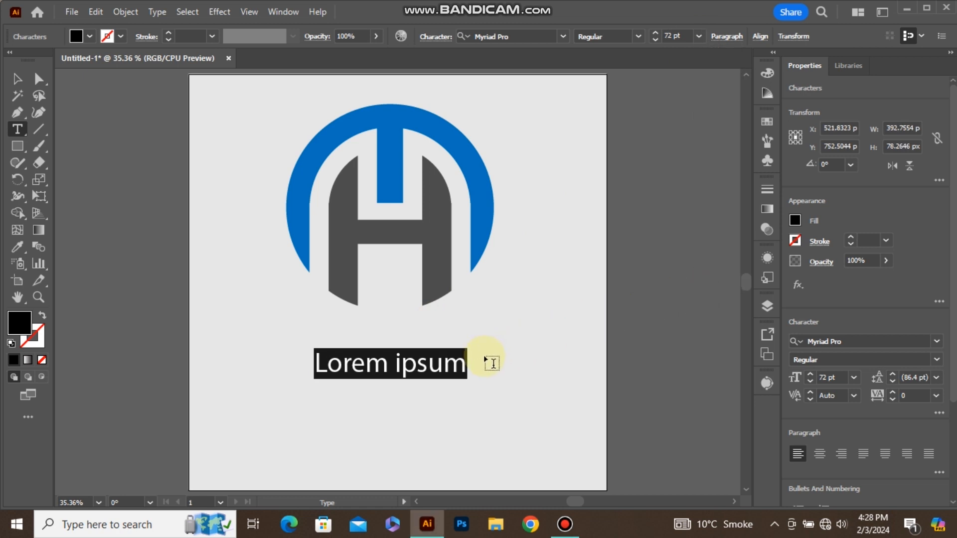
{"action": "key", "text": "BackSpace"}
{"action": "type", "text": "M + H LOGO"}
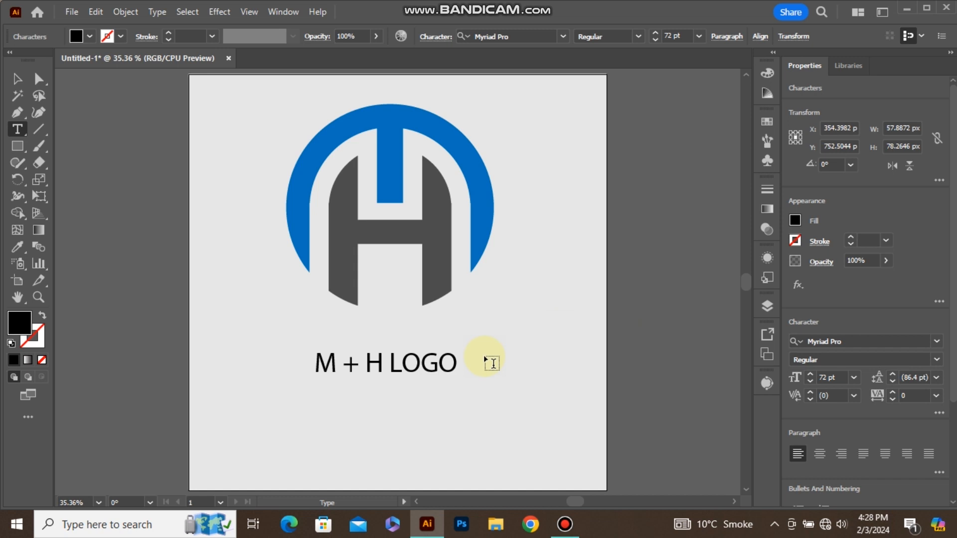
{"action": "left_click", "coordinate": [17, 80]}
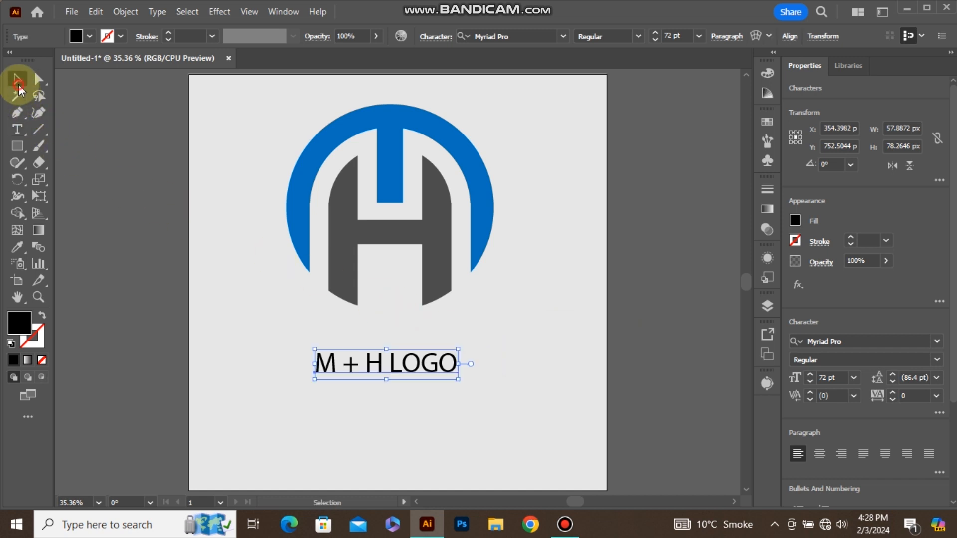
Step: Set the caption's font to Impact and scale the text proportionally from its center to about 596 px wide
{"action": "left_click", "coordinate": [562, 36]}
{"action": "left_click", "coordinate": [562, 36]}
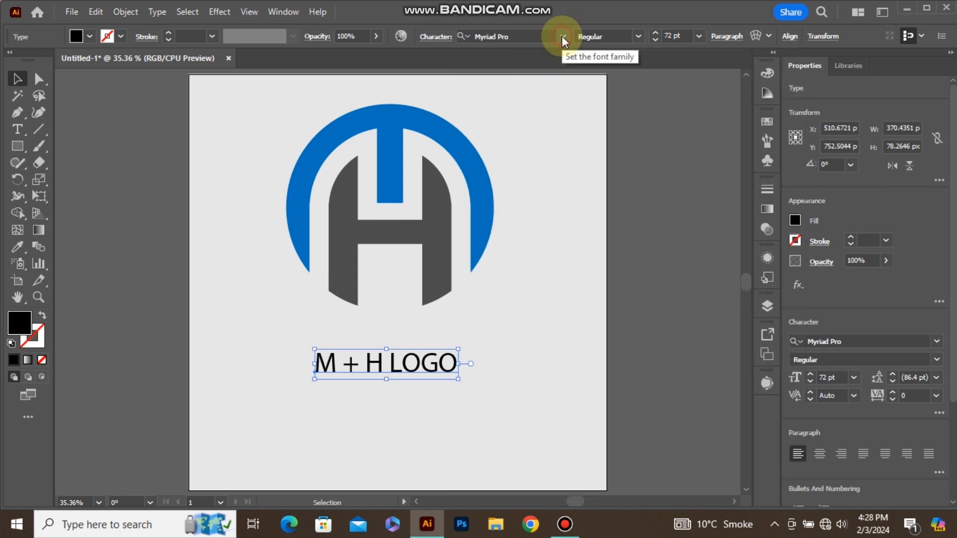
{"action": "left_click", "coordinate": [562, 36]}
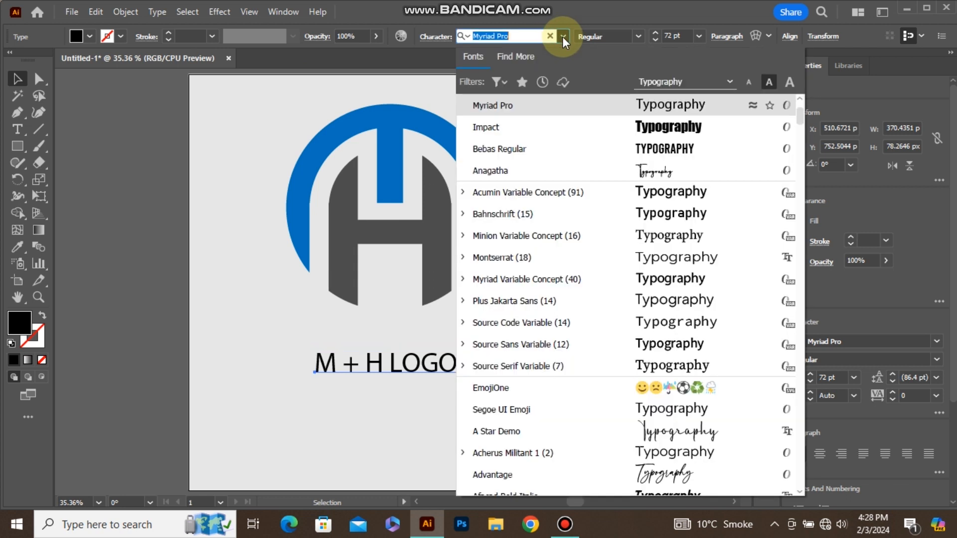
{"action": "left_click", "coordinate": [602, 127]}
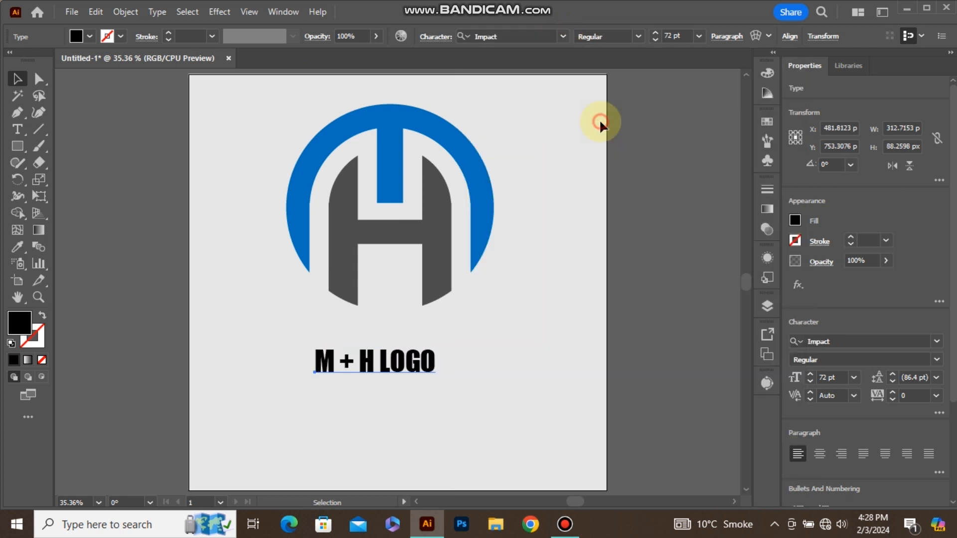
{"action": "left_click_drag", "start_coordinate": [434, 382], "coordinate": [490, 417]}
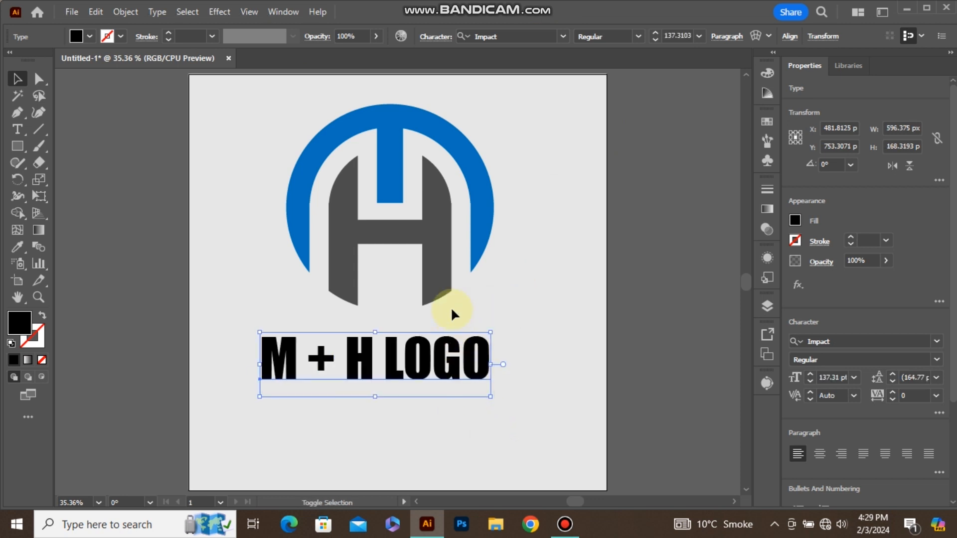
Step: Center the caption horizontally under the logo mark, keeping the mark as the alignment reference
{"action": "left_click", "coordinate": [440, 287], "text": "shift"}
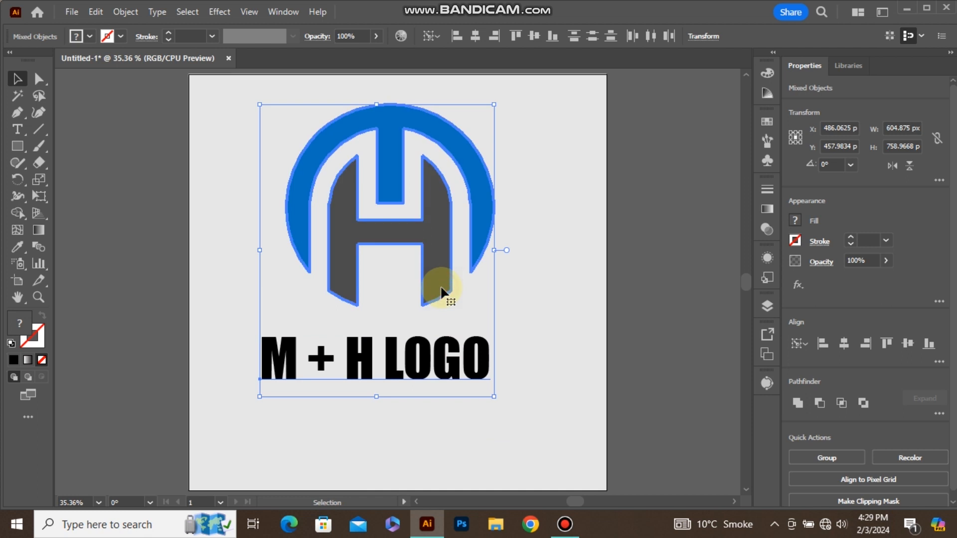
{"action": "left_click", "coordinate": [842, 349]}
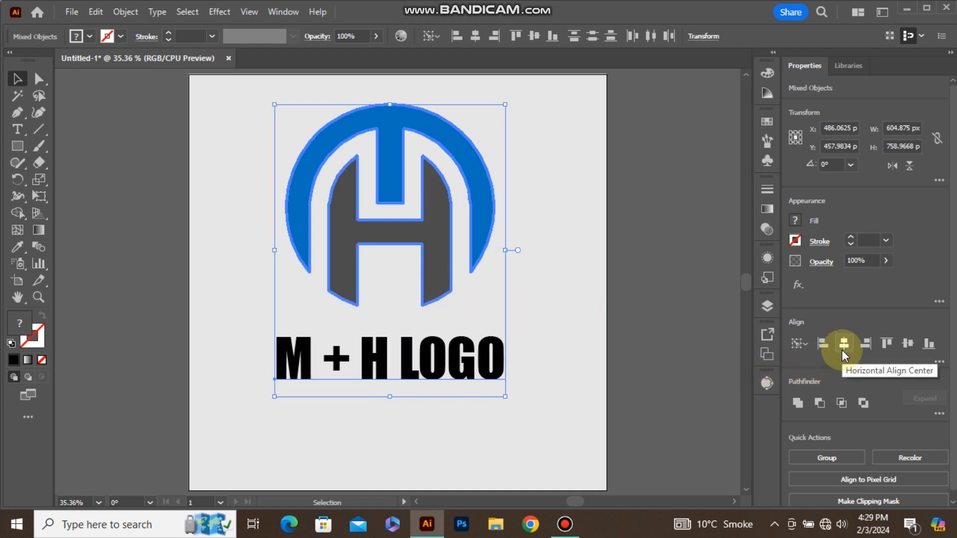
{"action": "left_click", "coordinate": [562, 299]}
Step: Convert the caption to outlines, fill it with a medium gray swatch, and deselect it
{"action": "left_click", "coordinate": [462, 364]}
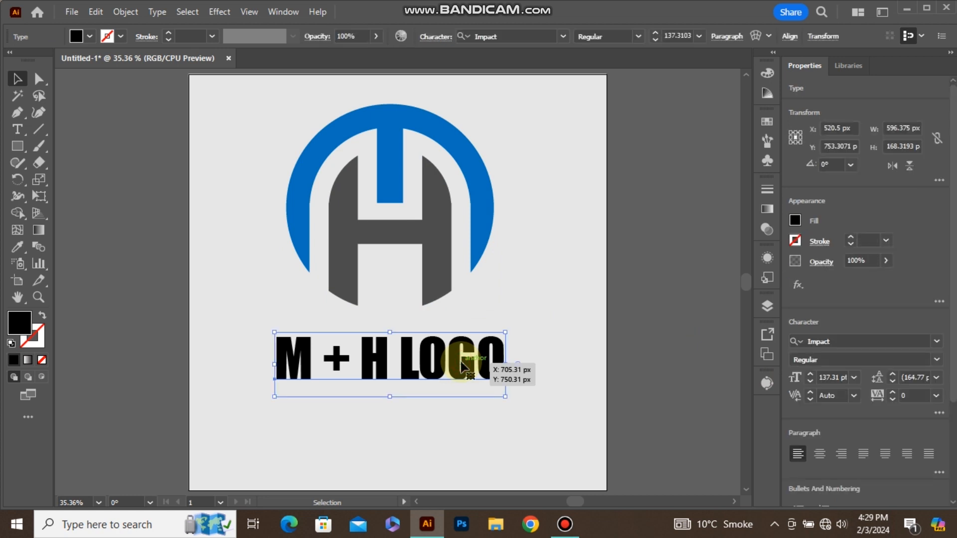
{"action": "right_click", "coordinate": [462, 362]}
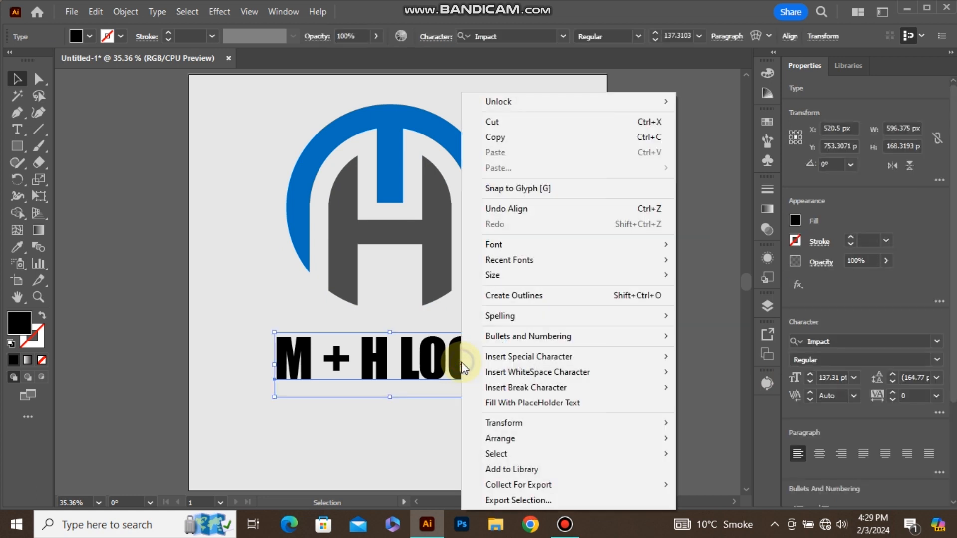
{"action": "left_click", "coordinate": [487, 295]}
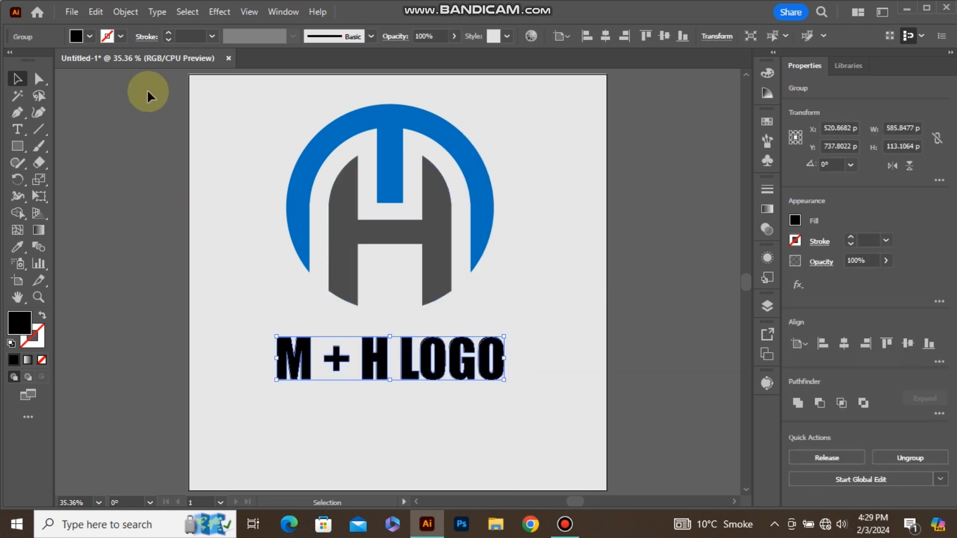
{"action": "left_click", "coordinate": [93, 35]}
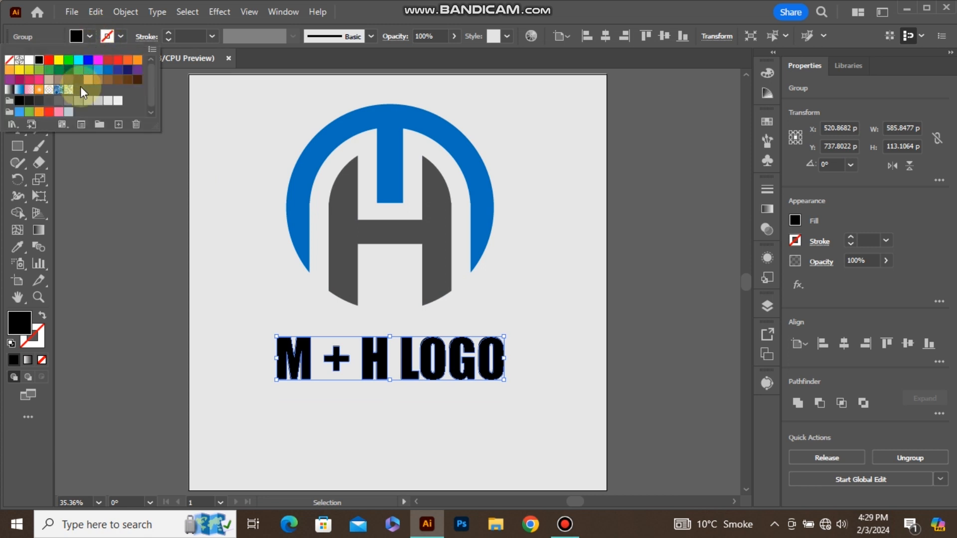
{"action": "left_click", "coordinate": [69, 101]}
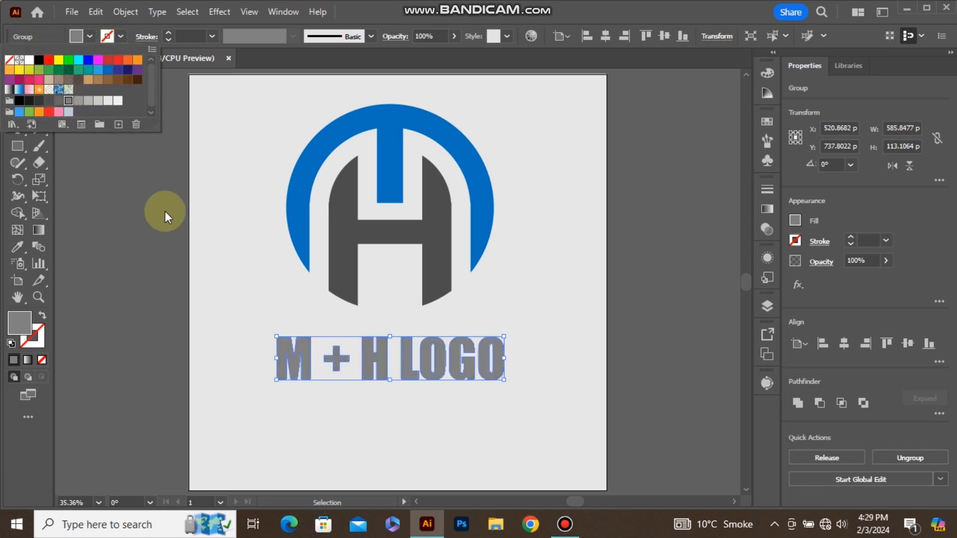
{"action": "left_click", "coordinate": [225, 274]}
{"action": "left_click", "coordinate": [225, 275]}
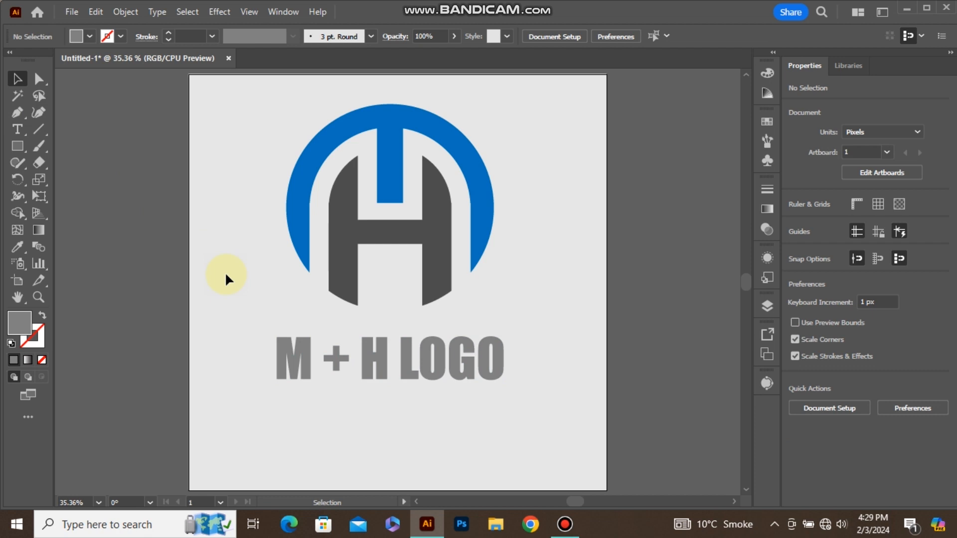
Step: Group the logo mark with the caption and center the group horizontally and vertically on the artboard
{"action": "left_click_drag", "start_coordinate": [255, 138], "coordinate": [410, 379]}
{"action": "right_click", "coordinate": [431, 241]}
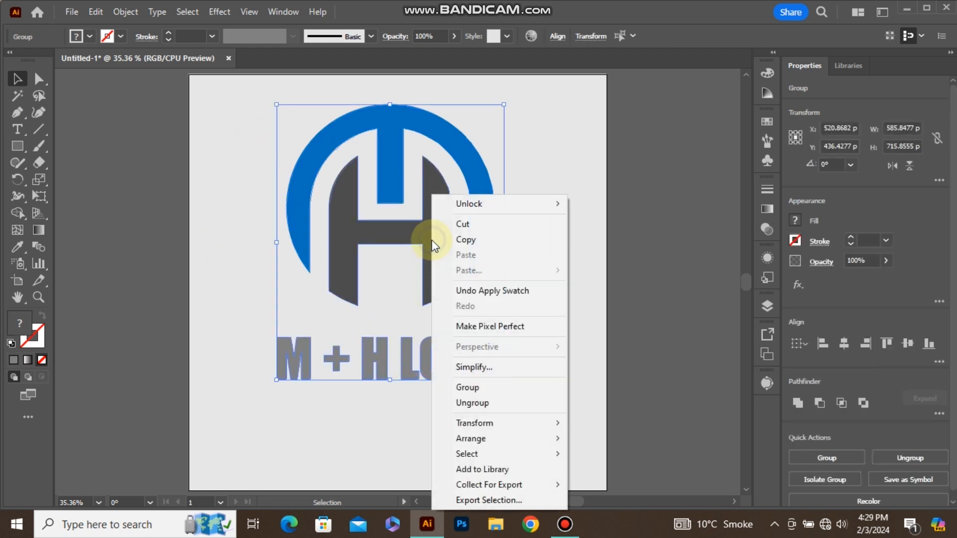
{"action": "left_click", "coordinate": [482, 387]}
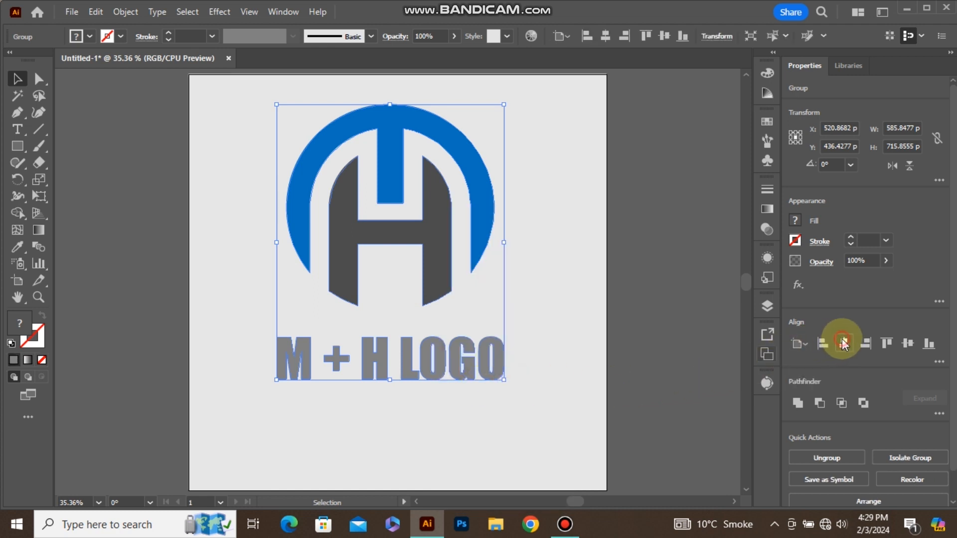
{"action": "left_click", "coordinate": [844, 344]}
{"action": "left_click", "coordinate": [904, 345]}
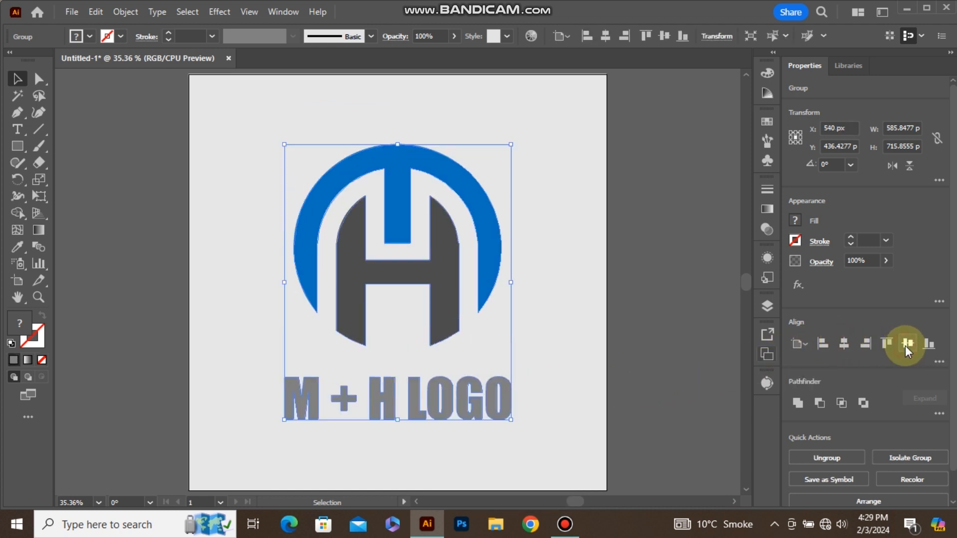
Step: Apply a Multiply drop shadow to the logo group with 75% opacity, 7 px X and Y offsets and 5 px blur
{"action": "left_click", "coordinate": [222, 13]}
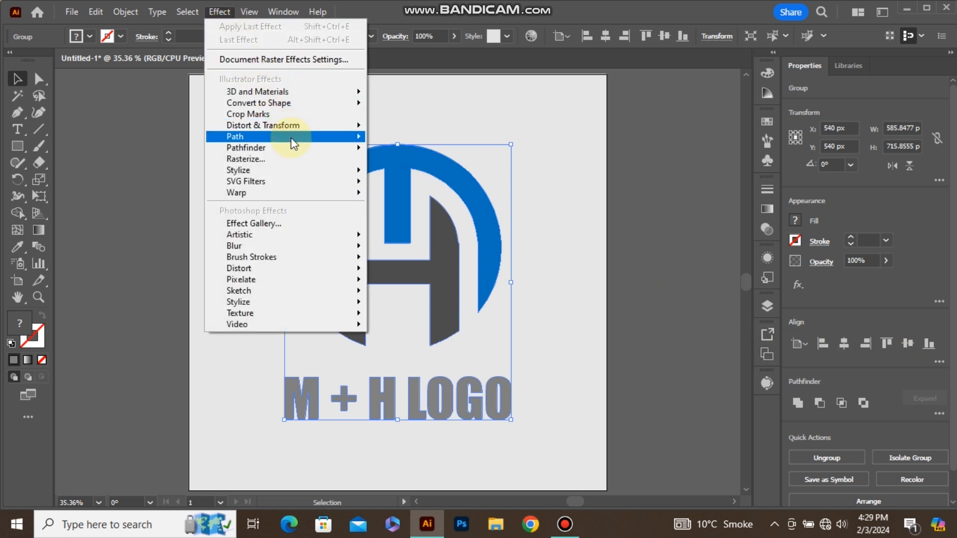
{"action": "mouse_move", "coordinate": [299, 170]}
{"action": "left_click", "coordinate": [397, 176]}
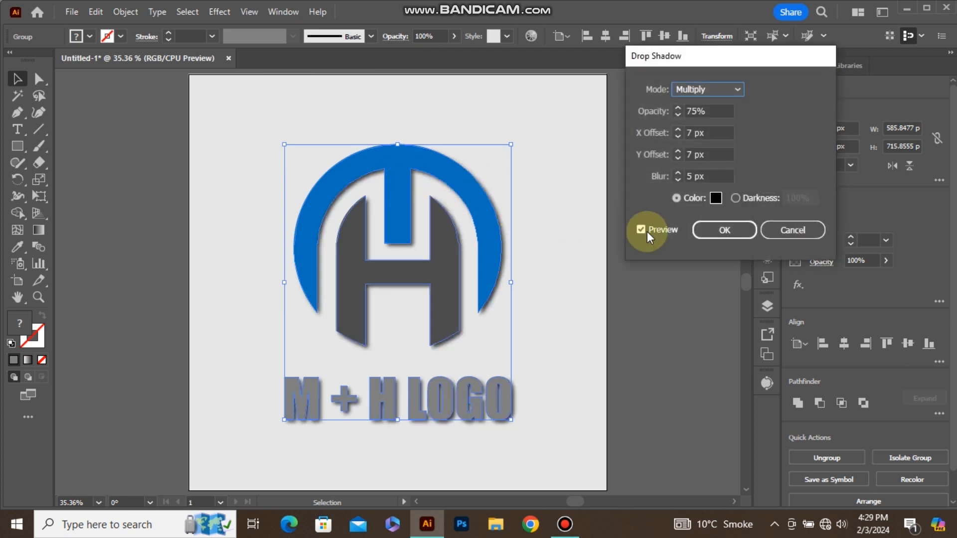
{"action": "left_click", "coordinate": [711, 232]}
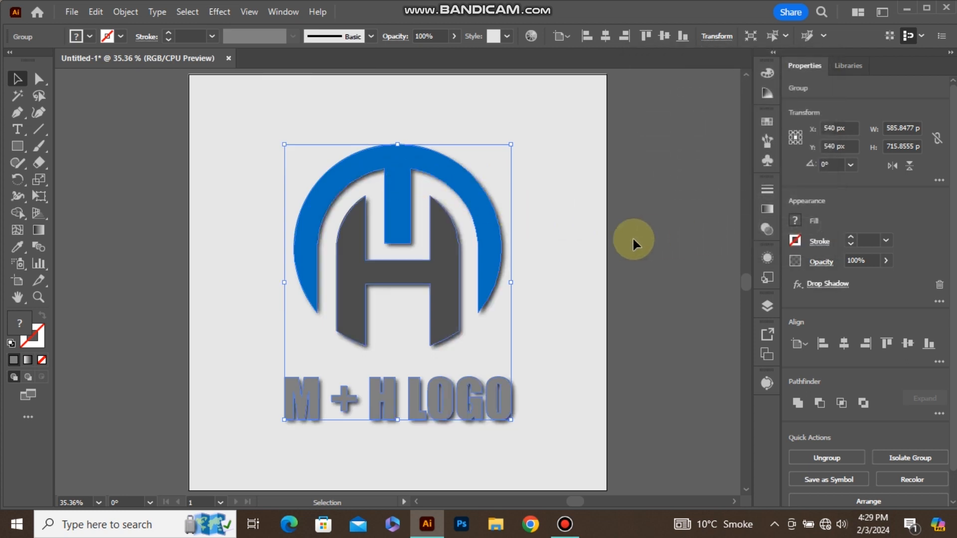
{"action": "left_click", "coordinate": [573, 242]}
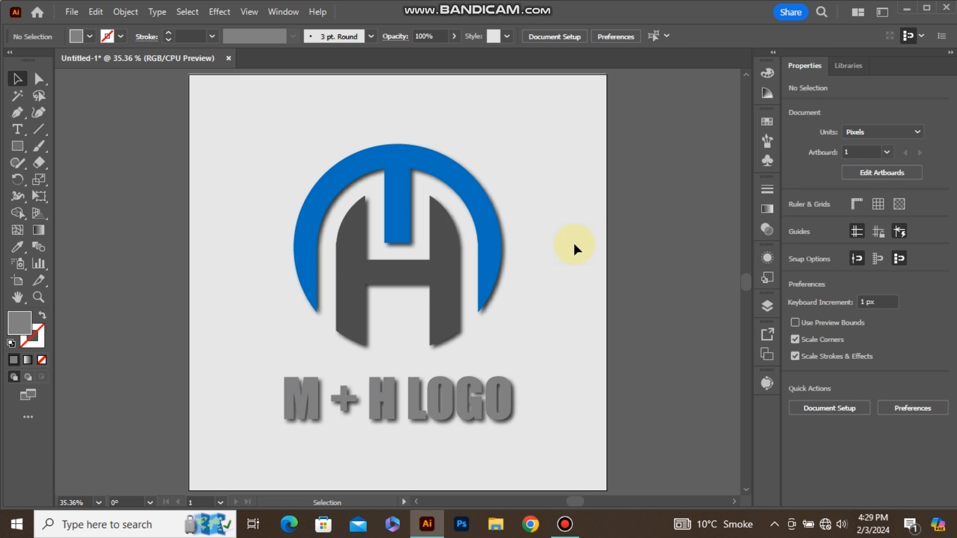